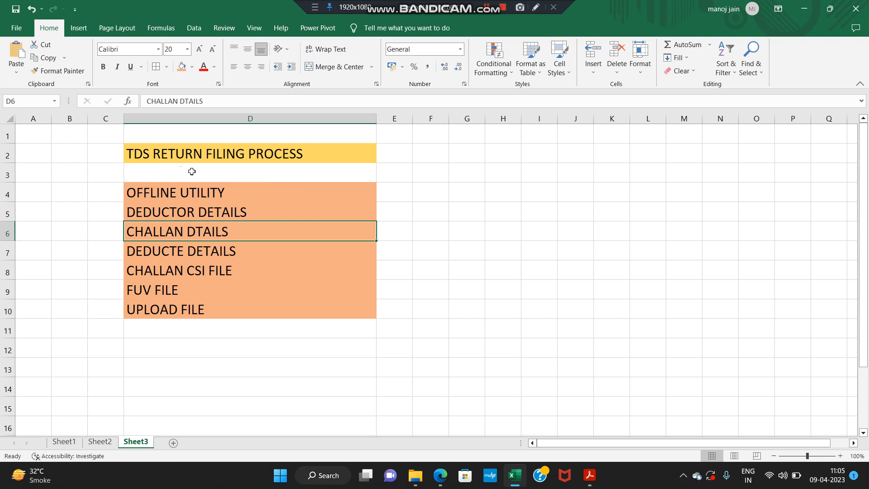
- Review the TDS return filing stages listed in the sheet, from OFFLINE UTILITY to CHALLAN CSI FILE
{"action": "left_click", "coordinate": [213, 192]}
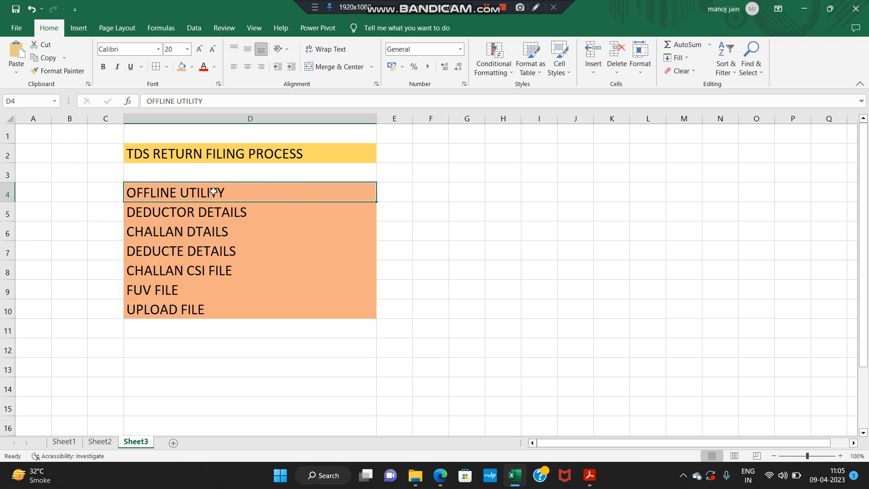
{"action": "left_click", "coordinate": [183, 212]}
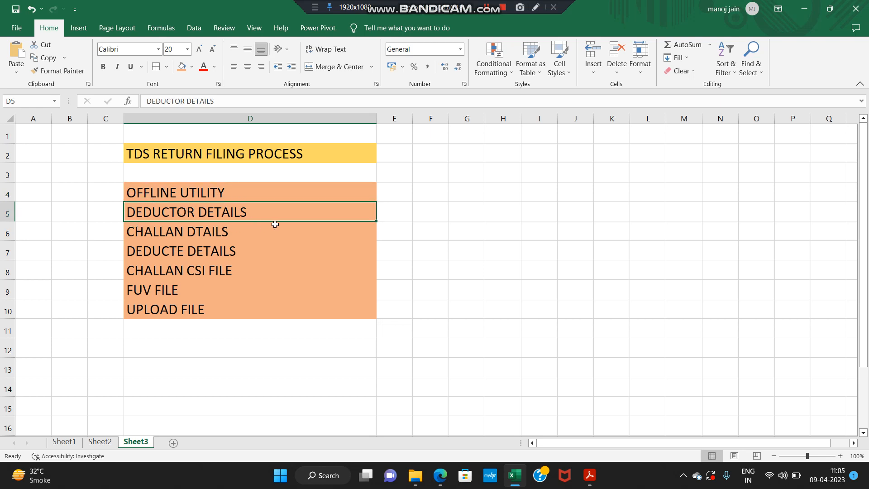
{"action": "left_click", "coordinate": [172, 230]}
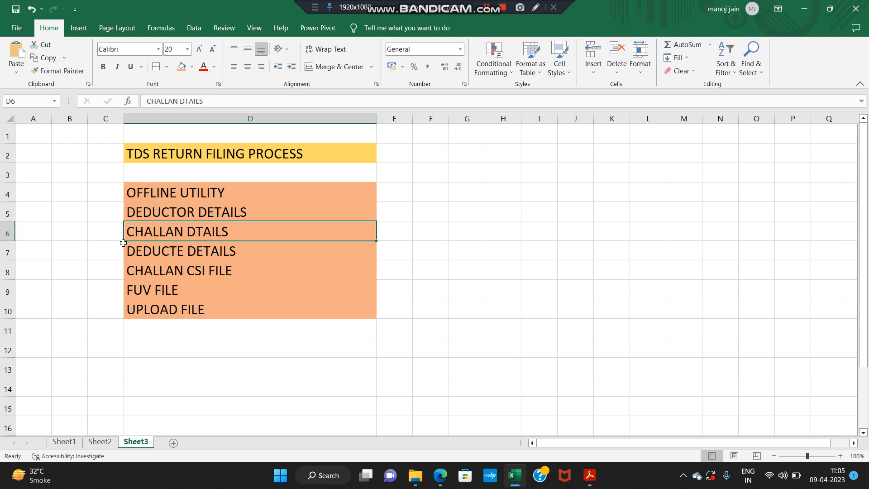
{"action": "left_click", "coordinate": [168, 259]}
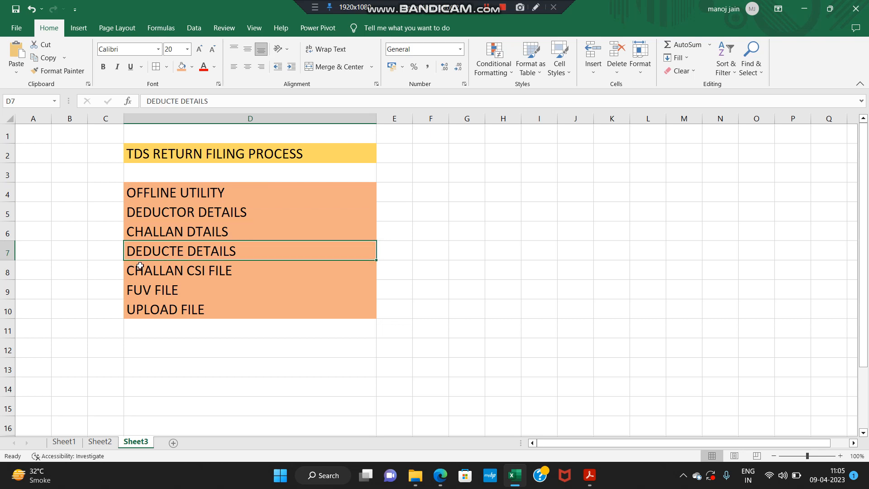
{"action": "left_click", "coordinate": [162, 277]}
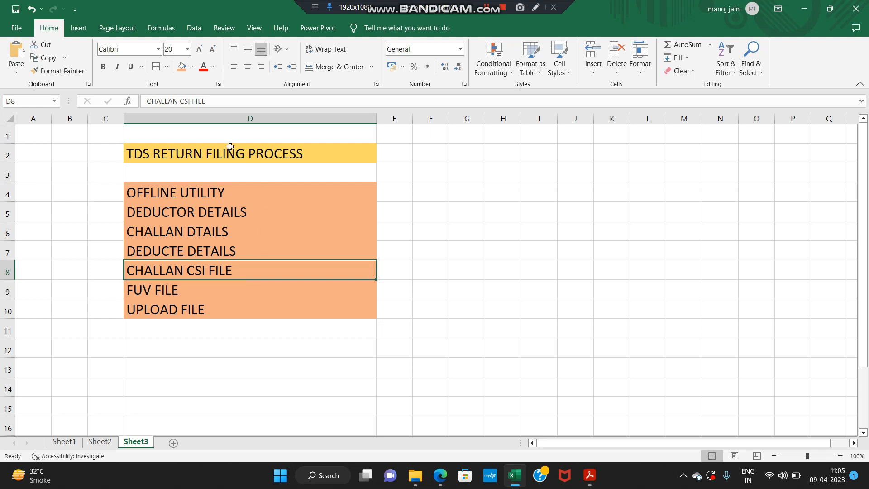
{"action": "left_click", "coordinate": [183, 198]}
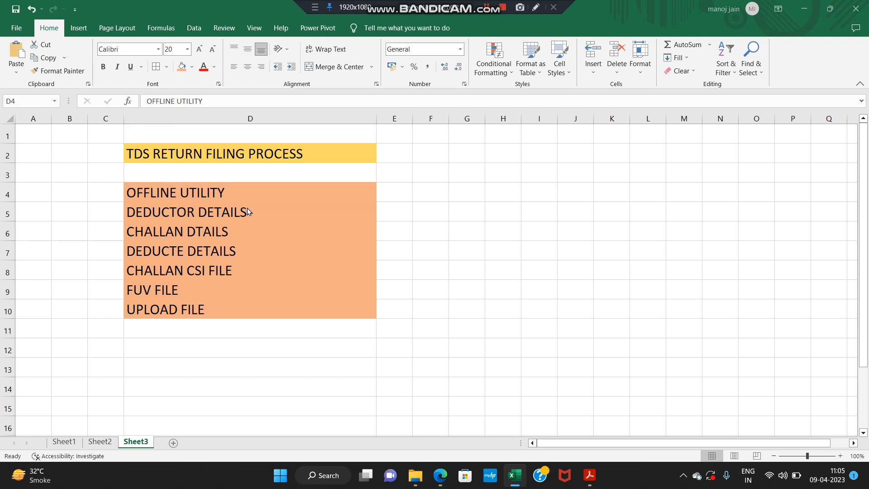
- Switch to the Edge browser, open the e-TDS/TCS Return Preparation Utility (RPU) search result and locate the RPU version 4.5 download link
{"action": "key", "text": "alt+Tab"}
{"action": "key", "text": "alt+Tab"}
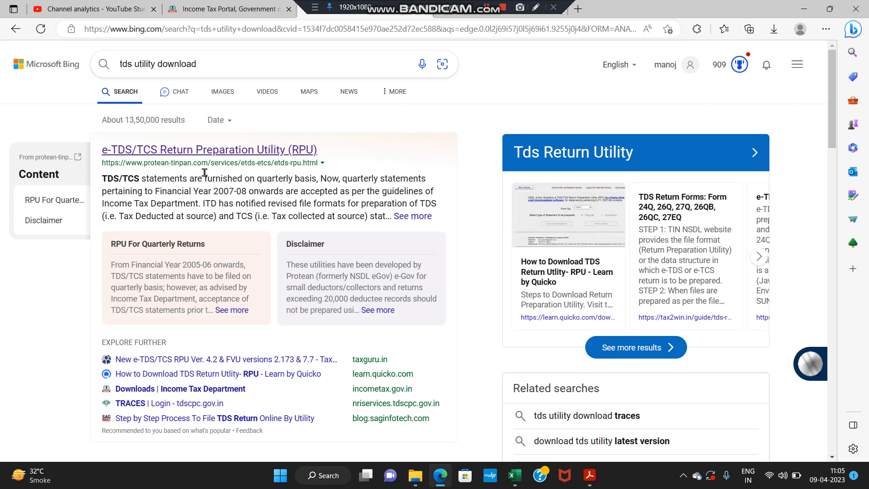
{"action": "left_click", "coordinate": [211, 152]}
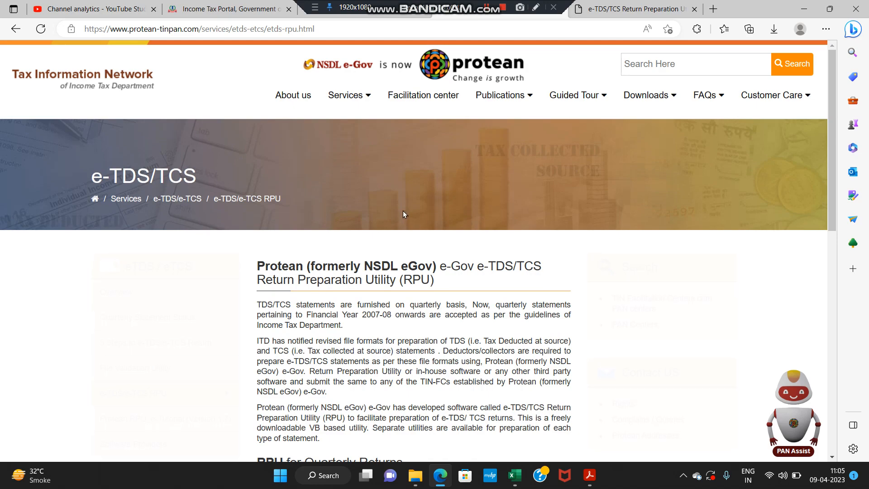
{"action": "scroll", "coordinate": [403, 211], "scroll_direction": "down", "scroll_amount": 5}
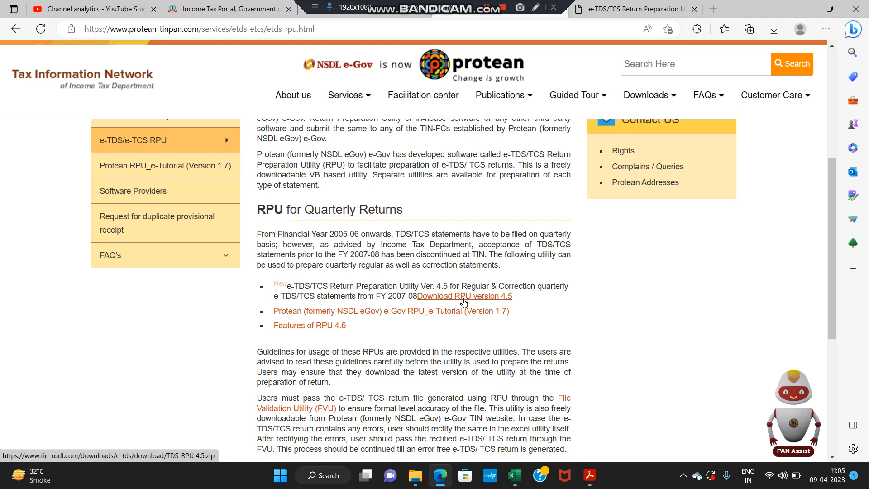
- Switch to File Explorer, launch the TDS_RPU batch file from the TDS RPU_4.5 folder in Downloads > RPU and acknowledge the Java prerequisites
{"action": "mouse_move", "coordinate": [423, 478]}
{"action": "left_click", "coordinate": [401, 452]}
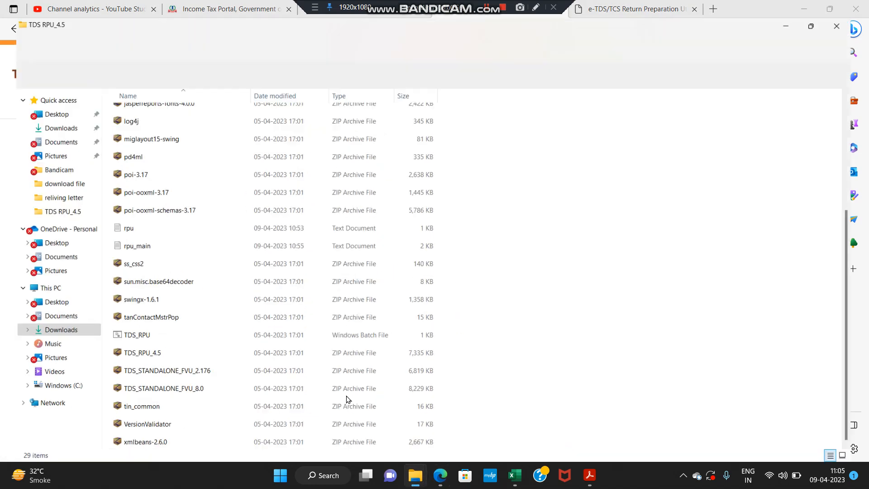
{"action": "left_click", "coordinate": [189, 59]}
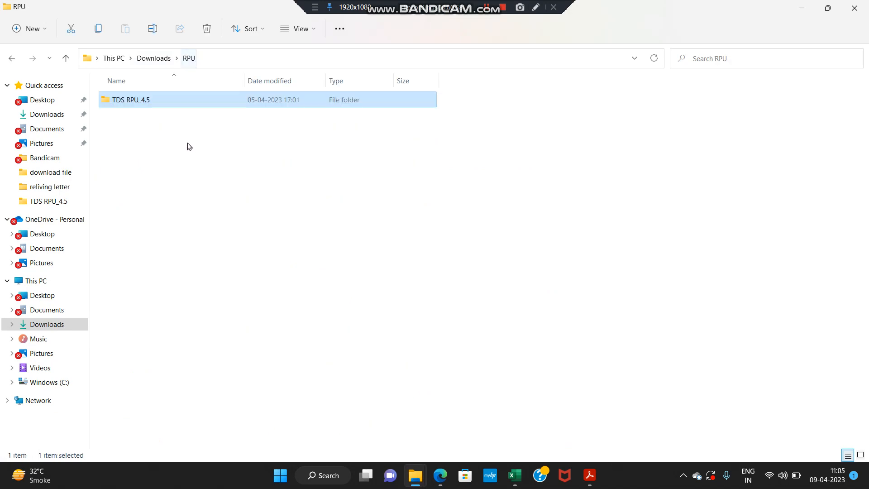
{"action": "double_click", "coordinate": [133, 107]}
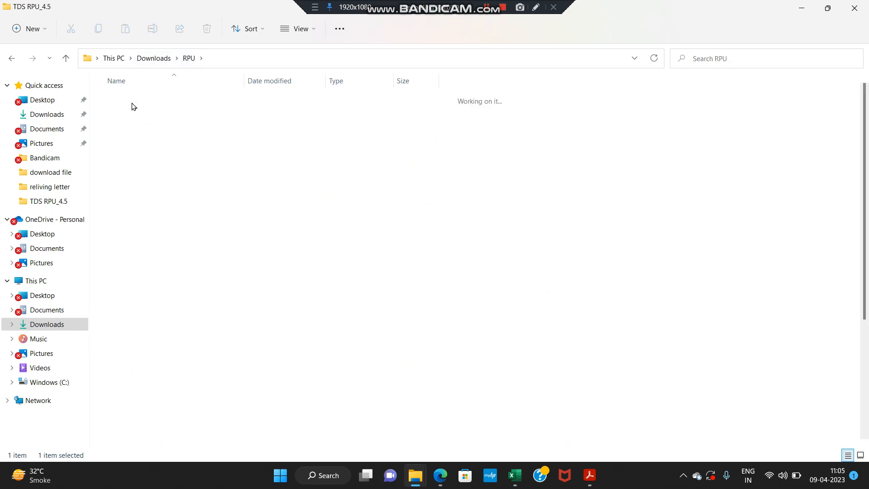
{"action": "scroll", "coordinate": [173, 213], "scroll_direction": "down", "scroll_amount": 3}
{"action": "scroll", "coordinate": [173, 213], "scroll_direction": "down", "scroll_amount": 1}
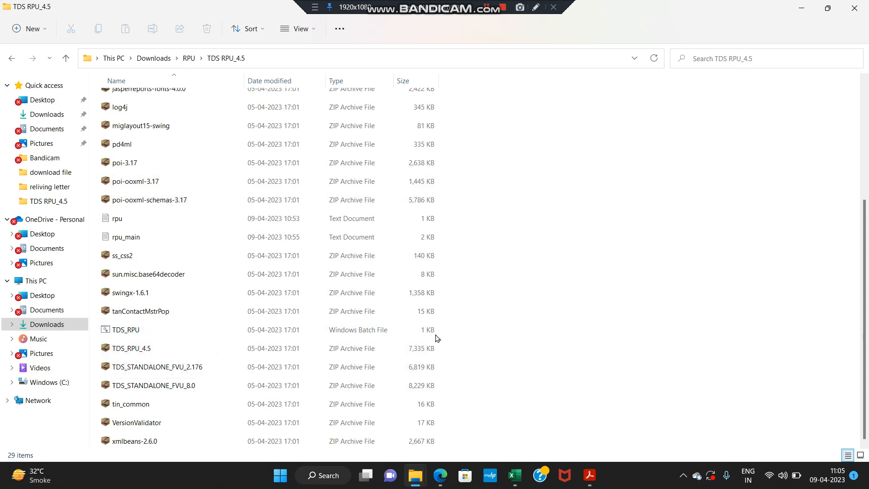
{"action": "left_click", "coordinate": [131, 330]}
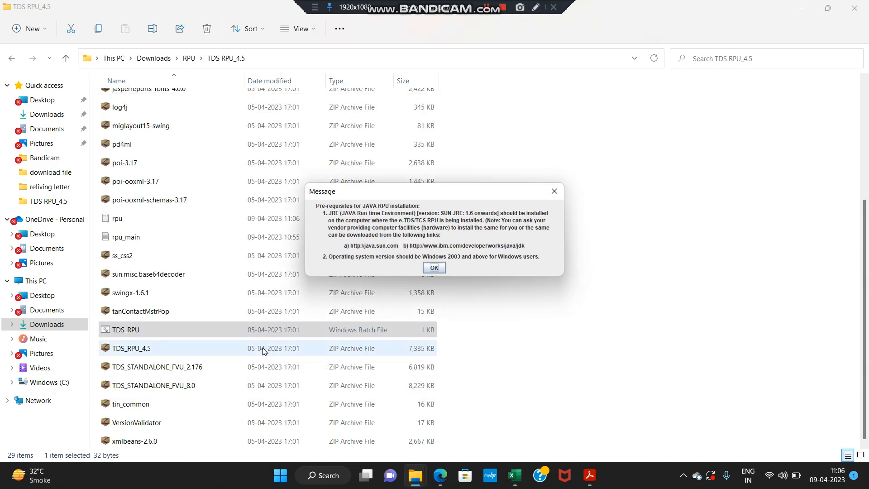
{"action": "left_click", "coordinate": [428, 269]}
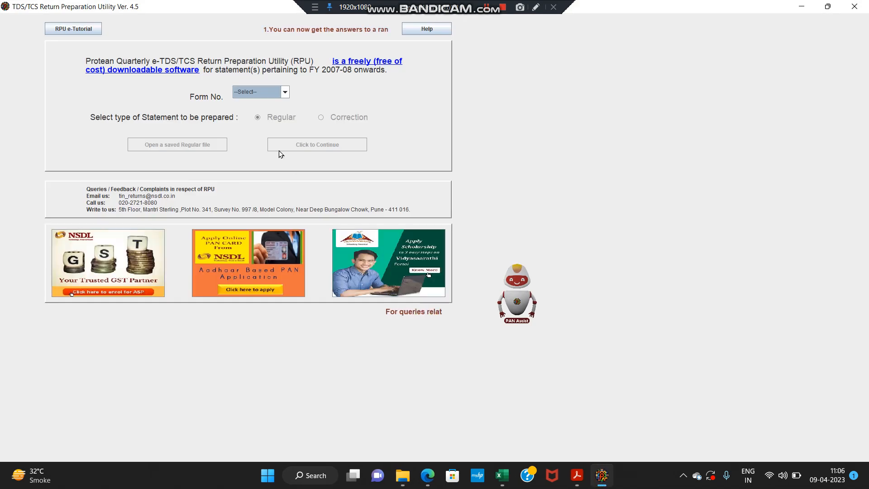
- Start preparing a Regular statement for Form No. 26Q
{"action": "left_click", "coordinate": [260, 93]}
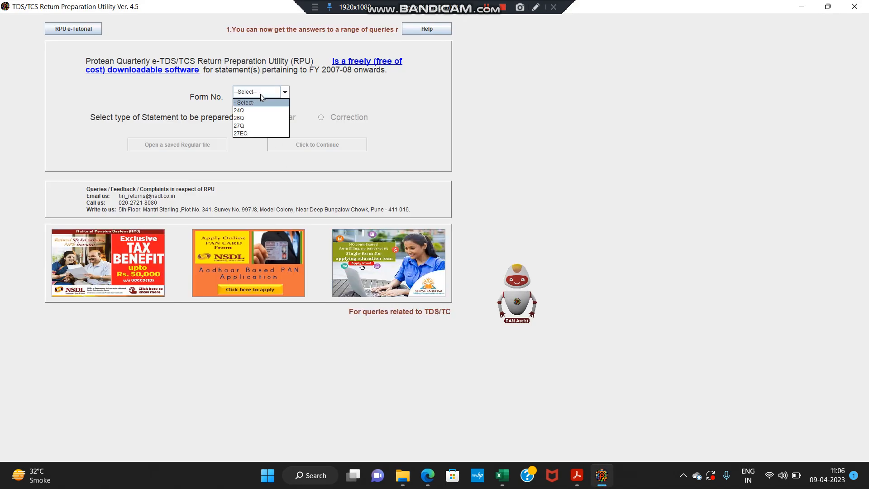
{"action": "left_click", "coordinate": [243, 118]}
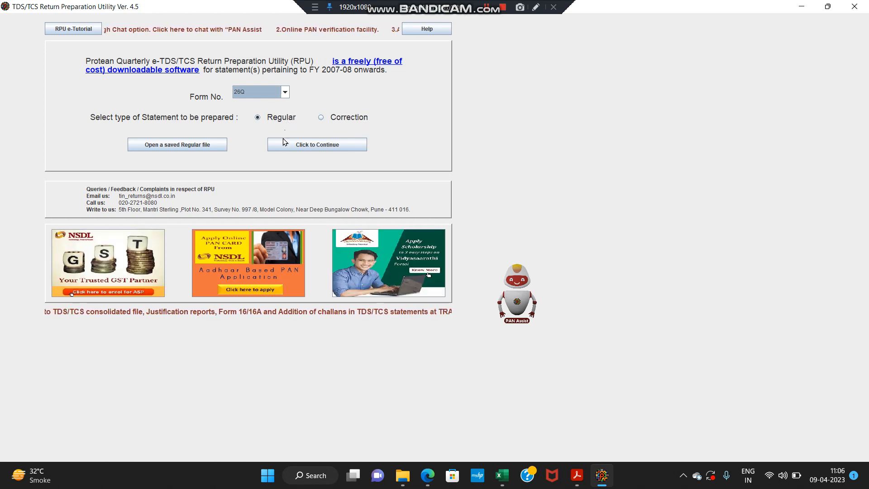
{"action": "left_click", "coordinate": [327, 148]}
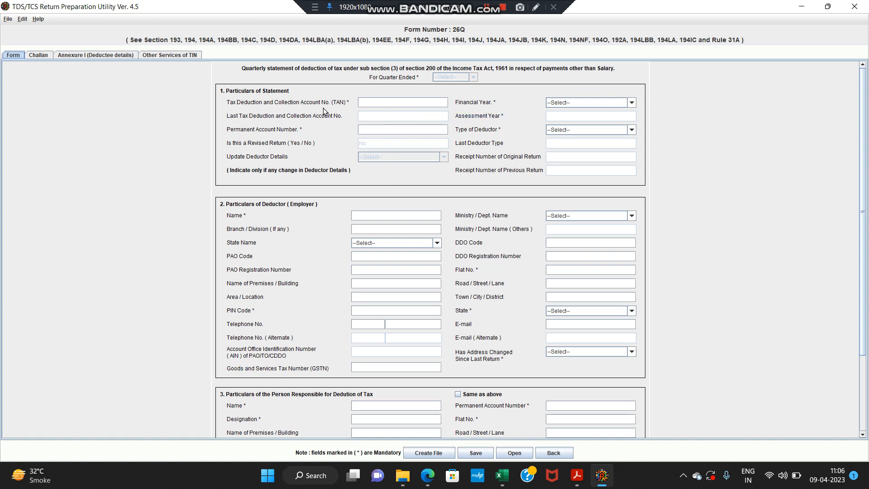
- Set the statement's financial year to 2022-2023 and the quarter ended to Q4
{"action": "left_click", "coordinate": [571, 102]}
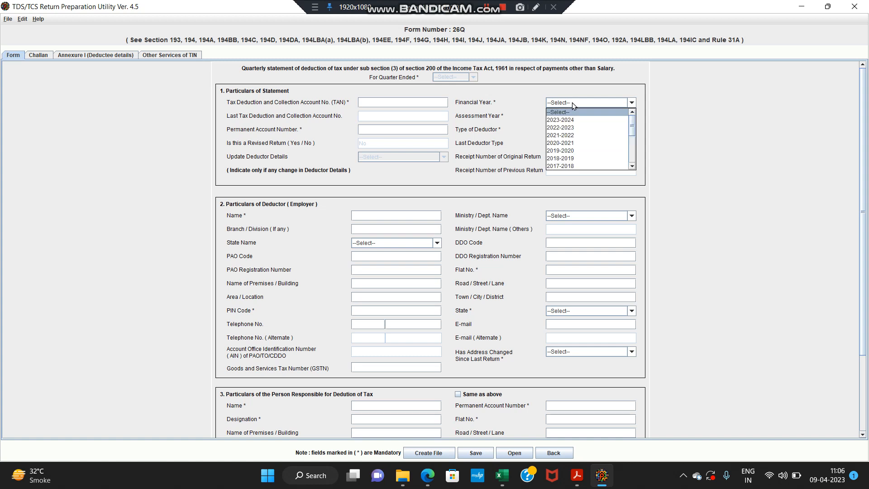
{"action": "left_click", "coordinate": [572, 128]}
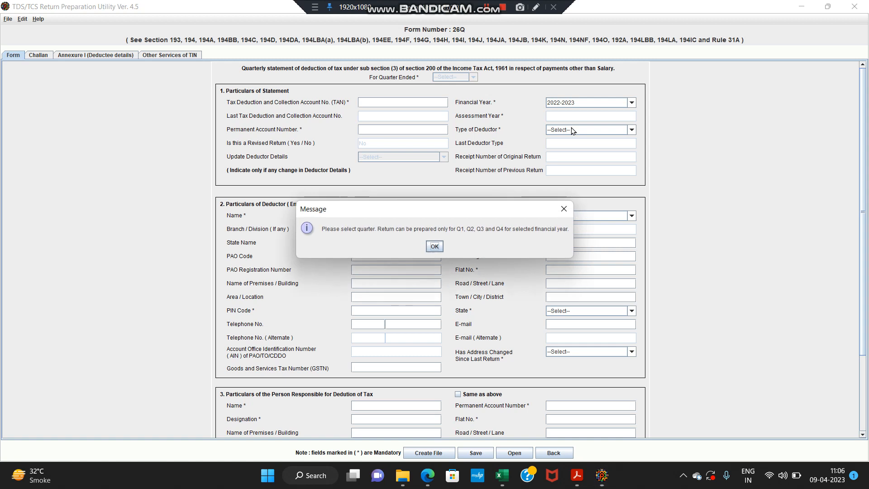
{"action": "left_click", "coordinate": [433, 247]}
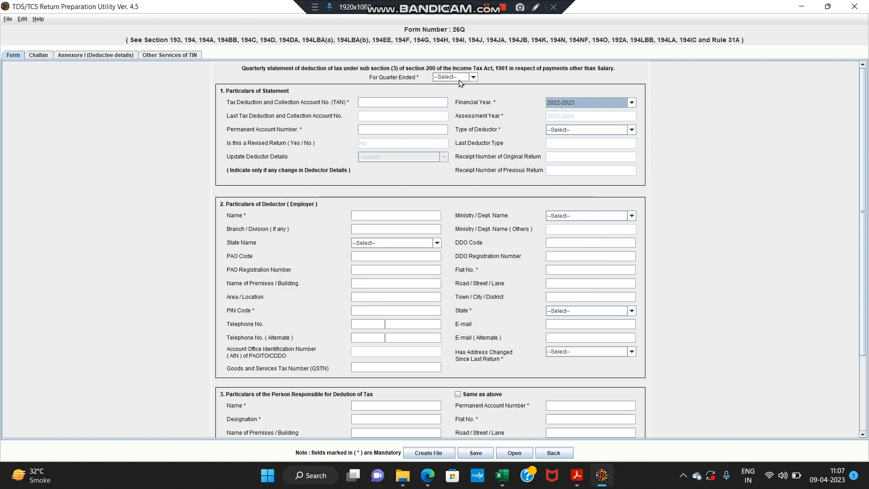
{"action": "left_click", "coordinate": [473, 78]}
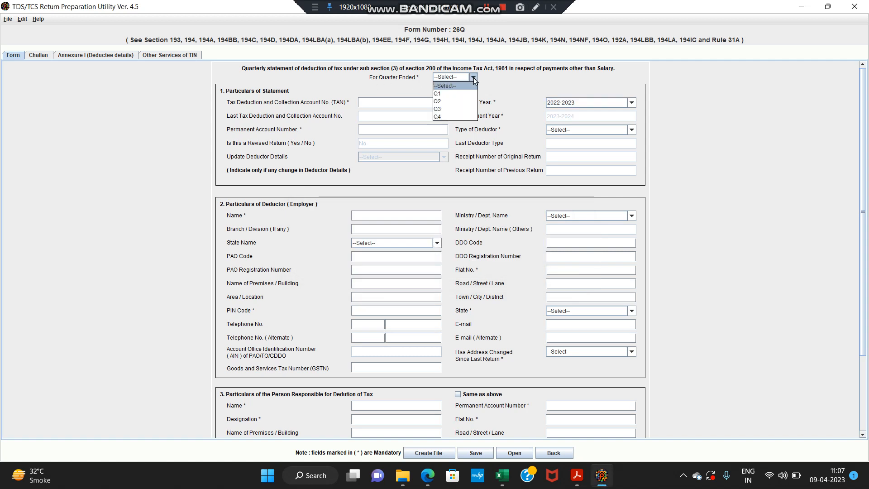
{"action": "left_click", "coordinate": [441, 116]}
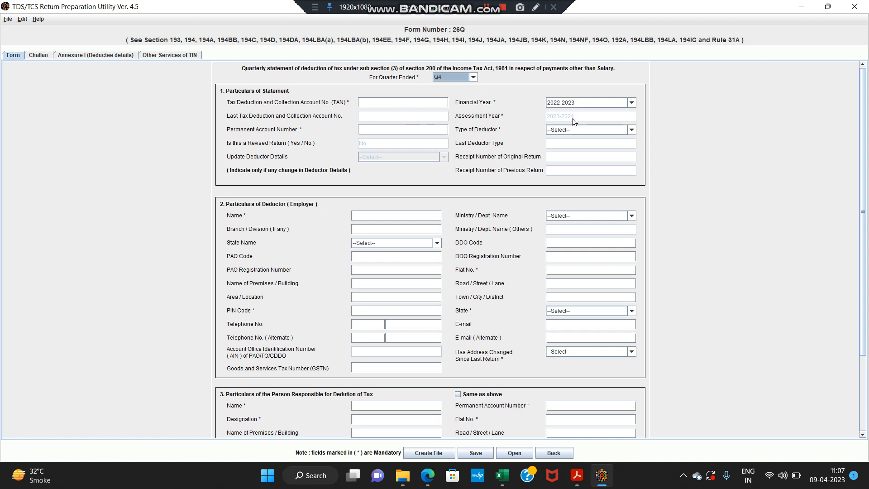
- Set the type of deductor to Firm in the particulars of the statement
{"action": "left_click", "coordinate": [561, 130]}
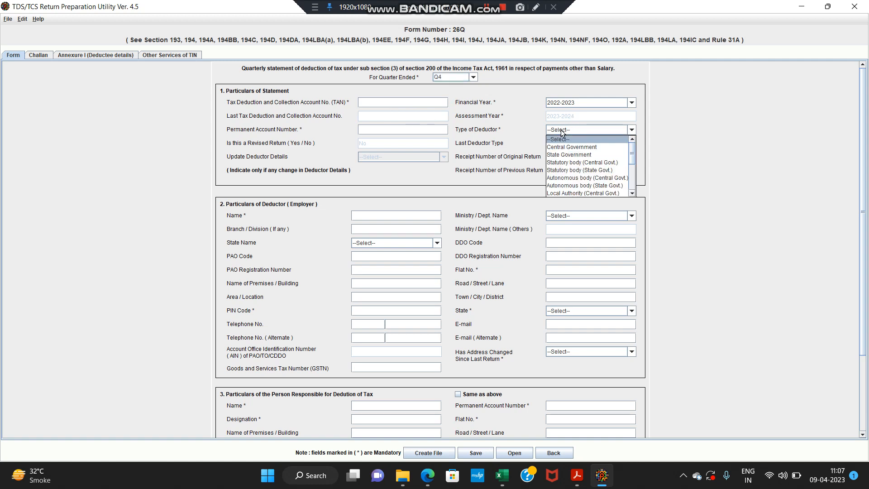
{"action": "left_click_drag", "start_coordinate": [632, 156], "coordinate": [633, 184]}
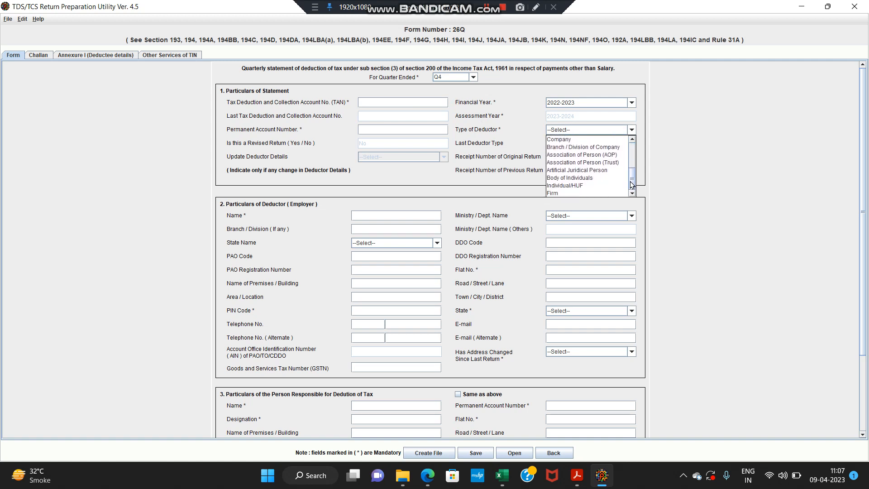
{"action": "left_click", "coordinate": [566, 194]}
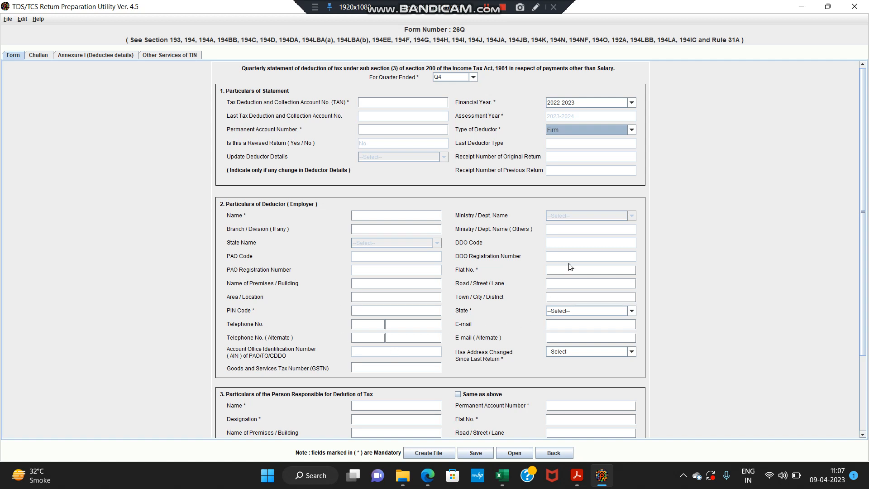
- Answer No to whether a regular statement for Form 26Q was filed for an earlier period, and acknowledge the notice
{"action": "scroll", "coordinate": [571, 290], "scroll_direction": "down", "scroll_amount": 4}
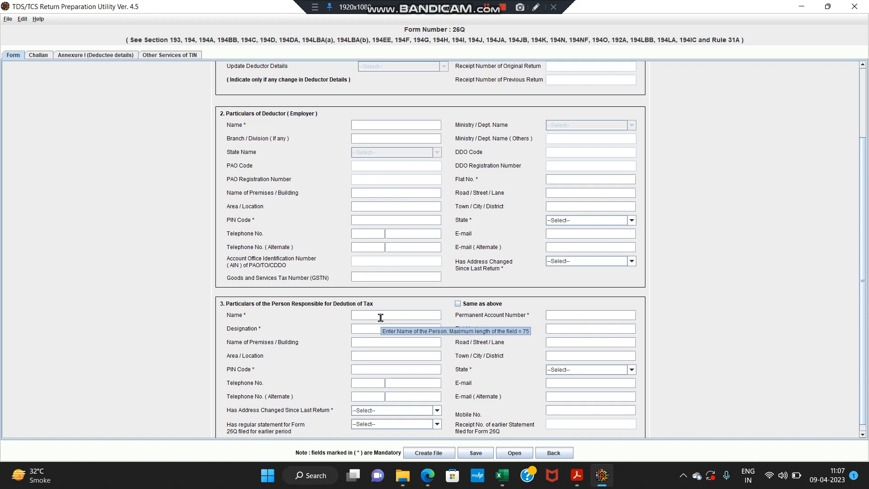
{"action": "scroll", "coordinate": [380, 317], "scroll_direction": "down", "scroll_amount": 1}
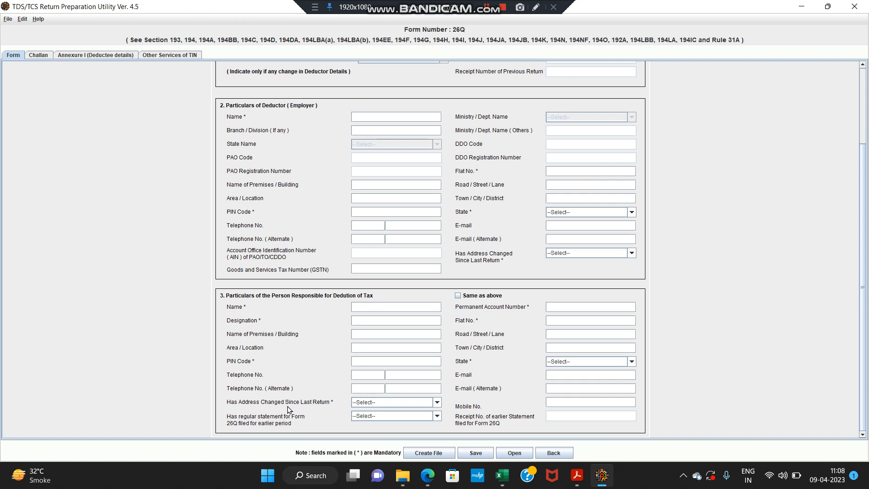
{"action": "left_click", "coordinate": [377, 402]}
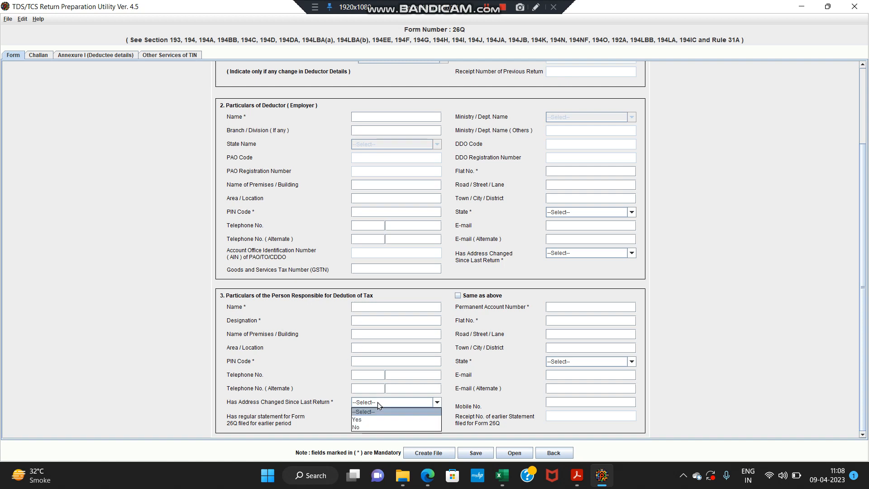
{"action": "left_click", "coordinate": [377, 402]}
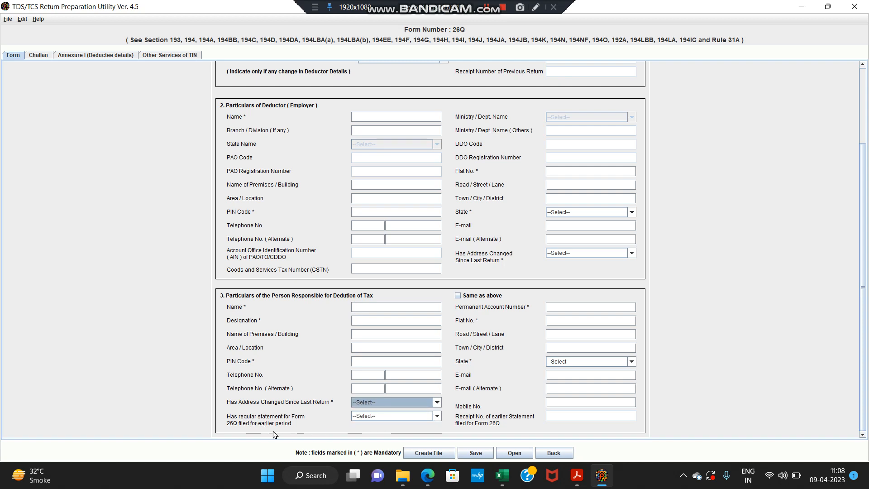
{"action": "left_click", "coordinate": [386, 416]}
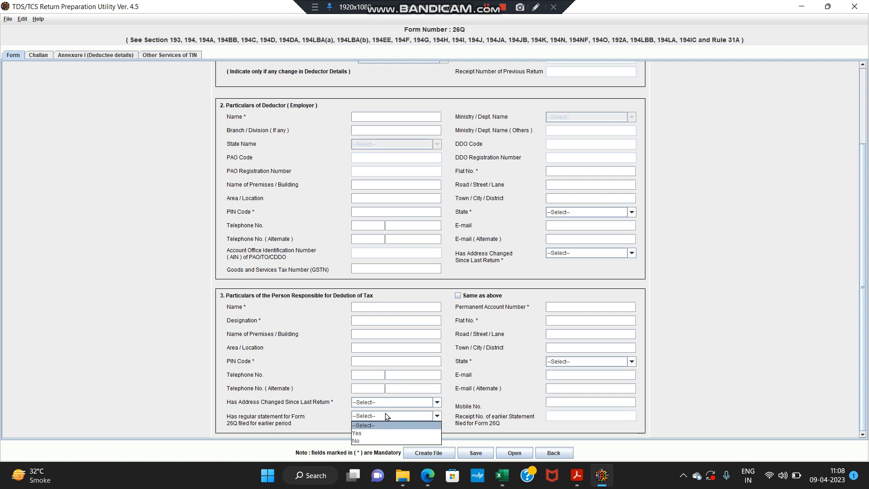
{"action": "left_click", "coordinate": [361, 440]}
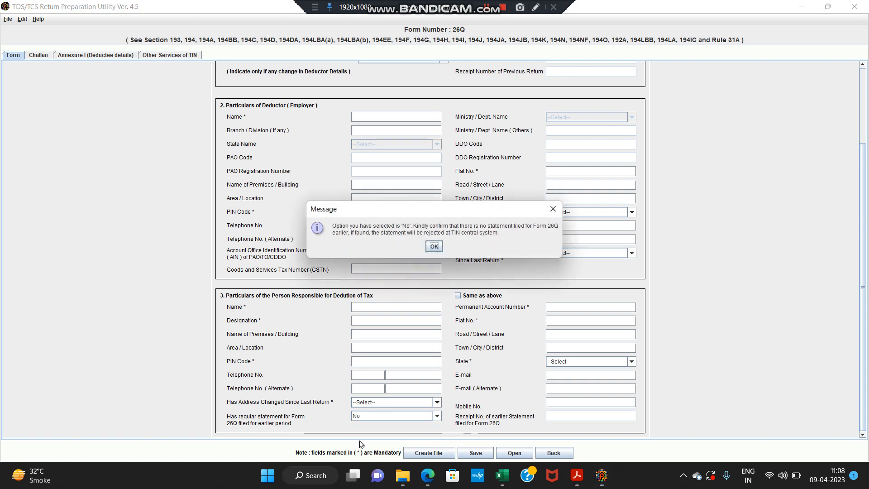
{"action": "left_click", "coordinate": [434, 247]}
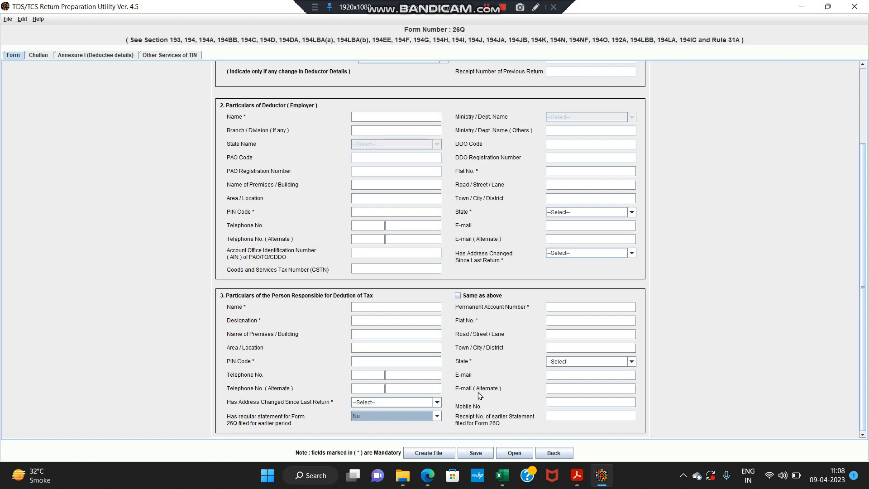
- Open the saved Form 26Q statement file for Q4 of 2022-23 from the Downloads folder
{"action": "left_click", "coordinate": [512, 454]}
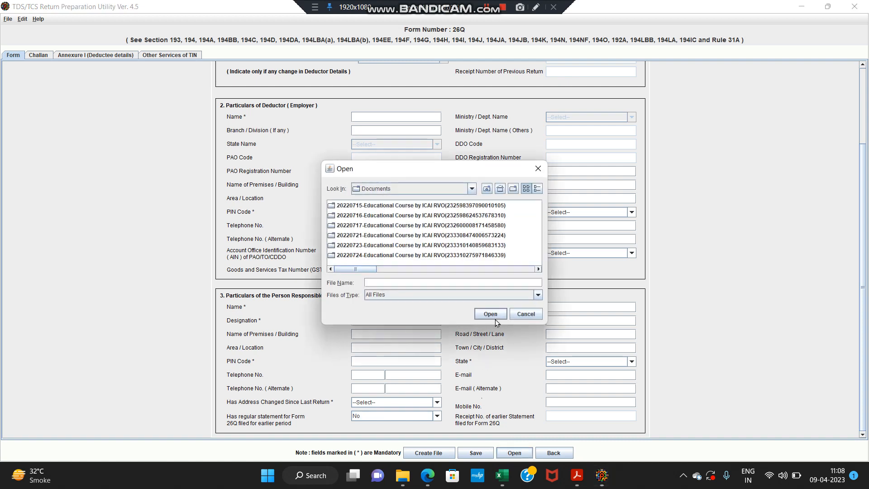
{"action": "left_click", "coordinate": [472, 189]}
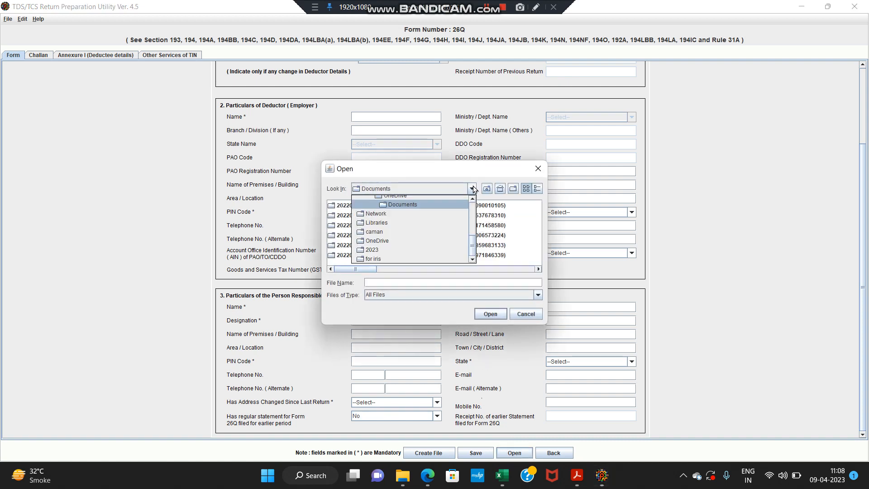
{"action": "left_click_drag", "start_coordinate": [472, 245], "coordinate": [469, 196]}
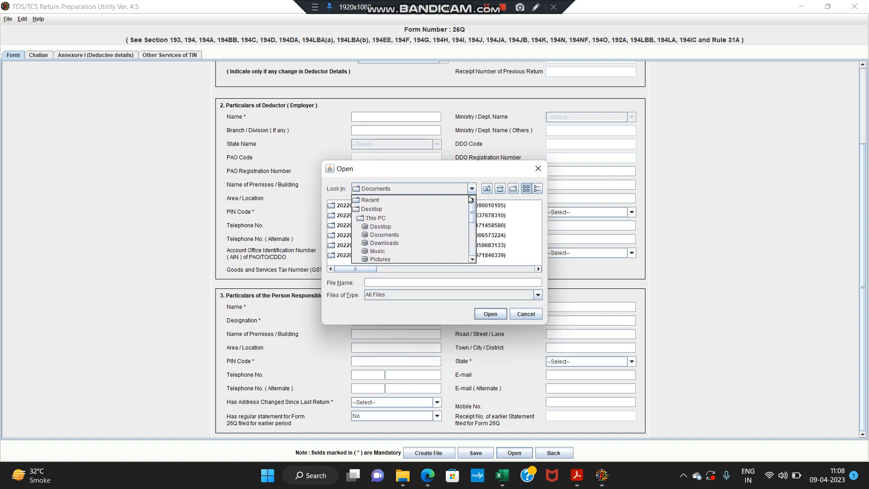
{"action": "left_click", "coordinate": [396, 242]}
{"action": "left_click", "coordinate": [356, 207]}
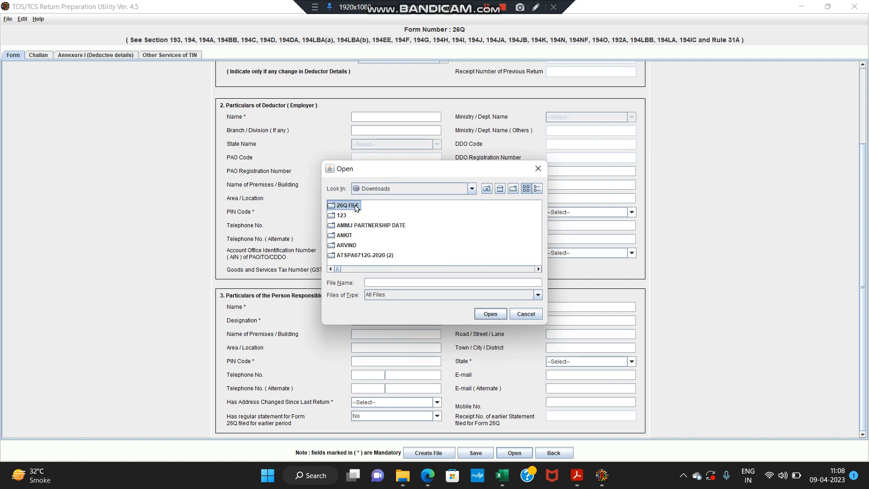
{"action": "type", "text": "mu"}
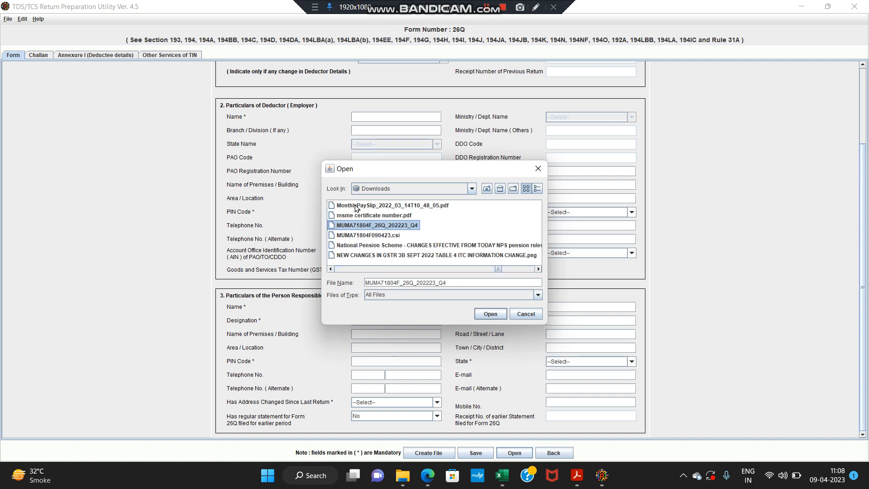
{"action": "double_click", "coordinate": [383, 226]}
{"action": "left_click", "coordinate": [435, 258]}
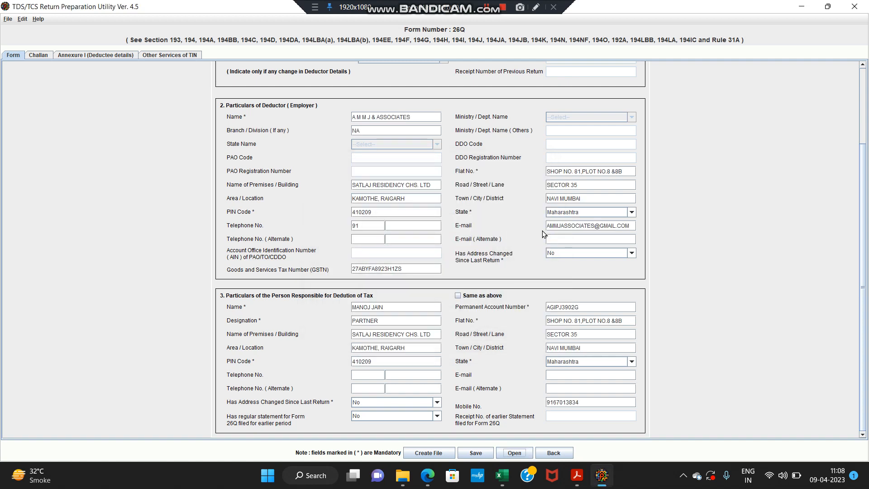
{"action": "scroll", "coordinate": [543, 233], "scroll_direction": "up", "scroll_amount": 3}
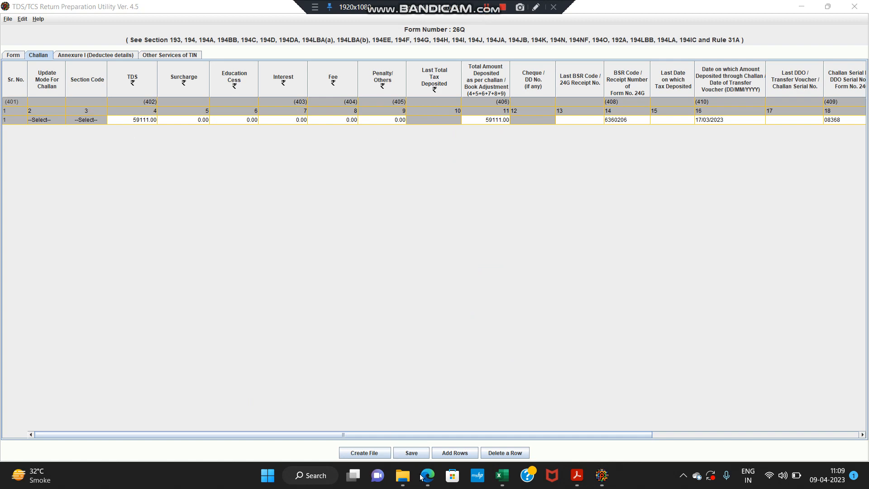
- Switch to the Income Tax portal in the browser and go to the e-Pay Tax payment history
{"action": "mouse_move", "coordinate": [422, 478]}
{"action": "left_click", "coordinate": [425, 420]}
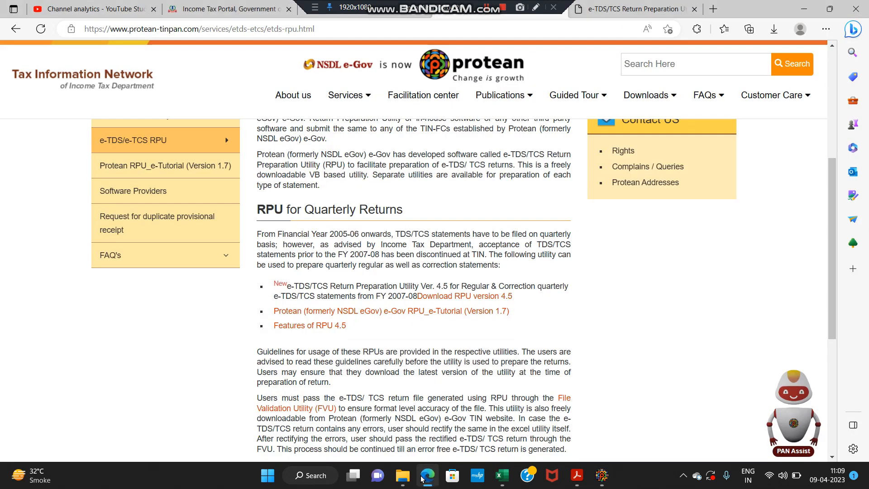
{"action": "left_click", "coordinate": [212, 6]}
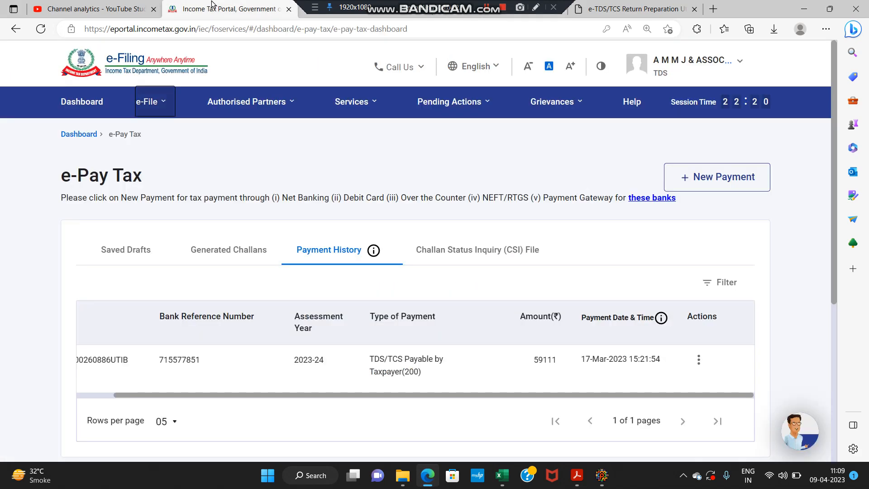
{"action": "left_click", "coordinate": [164, 103]}
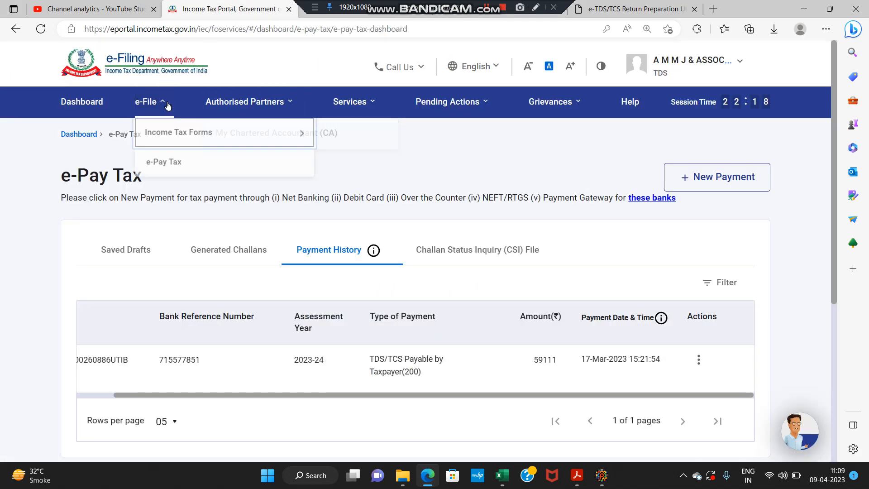
{"action": "left_click", "coordinate": [177, 168]}
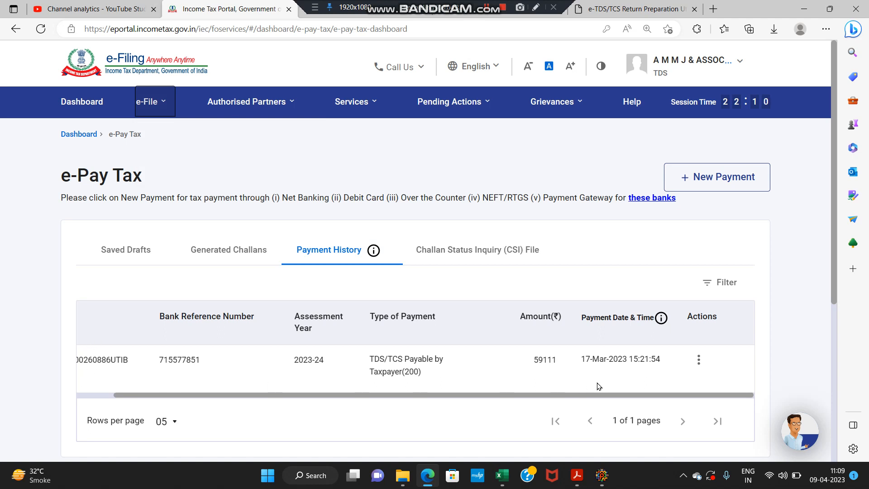
- Download the challan receipt for the 17-Mar-2023 TDS payment and open the PDF
{"action": "left_click", "coordinate": [699, 363]}
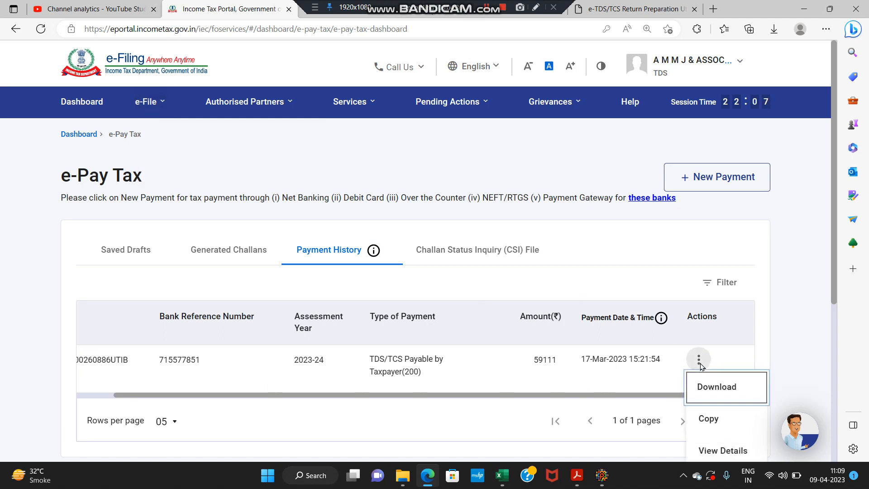
{"action": "left_click", "coordinate": [713, 389]}
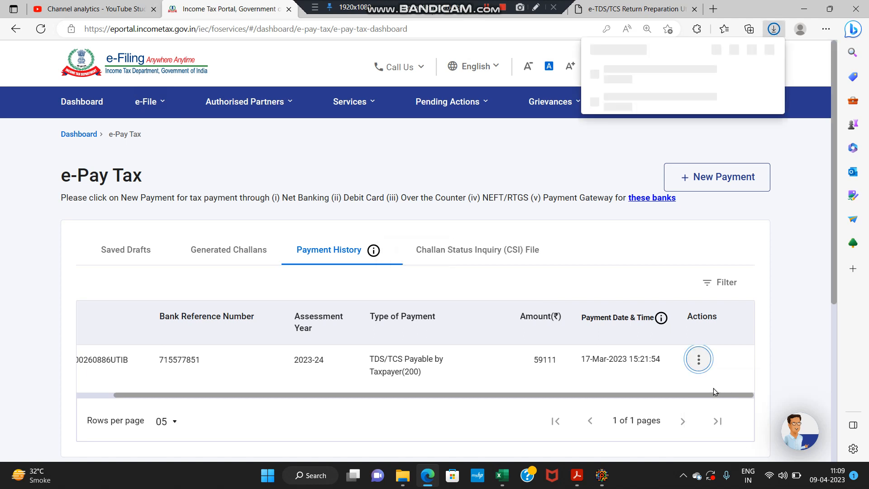
{"action": "left_click", "coordinate": [616, 79]}
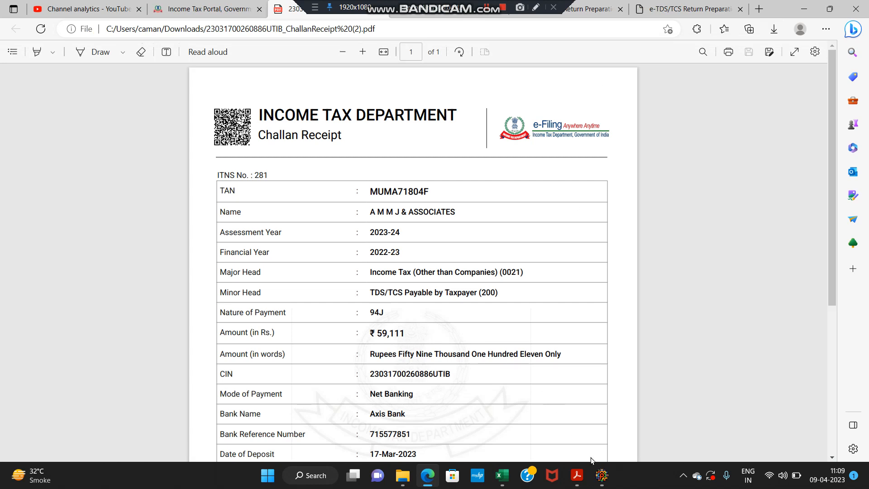
- Compare the BSR code and deposit date in the utility's challan row with the challan receipt in Acrobat Reader
{"action": "left_click", "coordinate": [600, 475]}
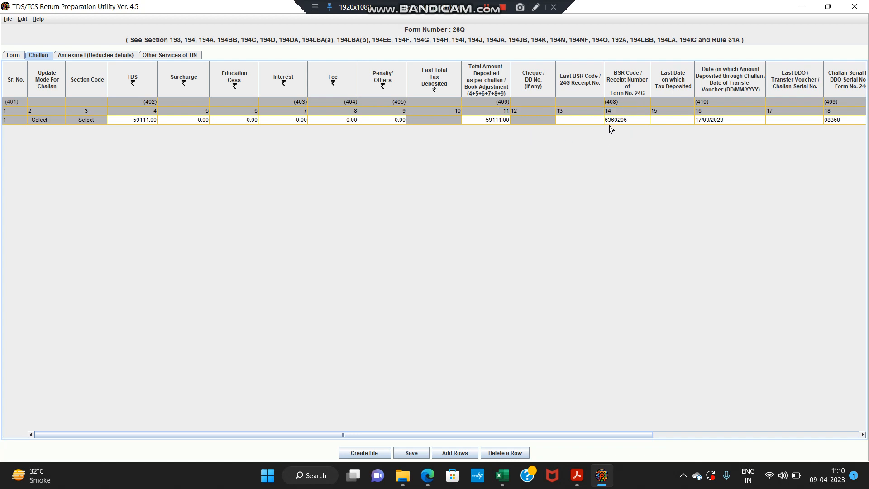
{"action": "left_click", "coordinate": [579, 481]}
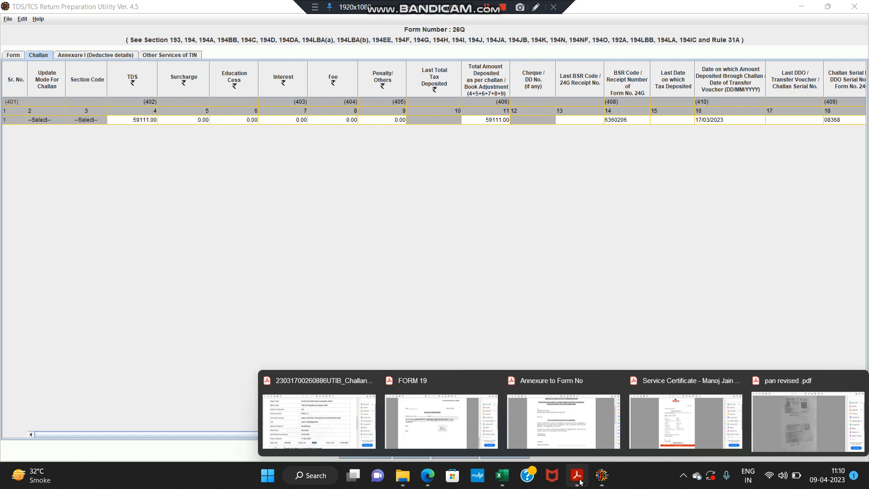
{"action": "left_click", "coordinate": [336, 420]}
{"action": "scroll", "coordinate": [473, 291], "scroll_direction": "down", "scroll_amount": 3}
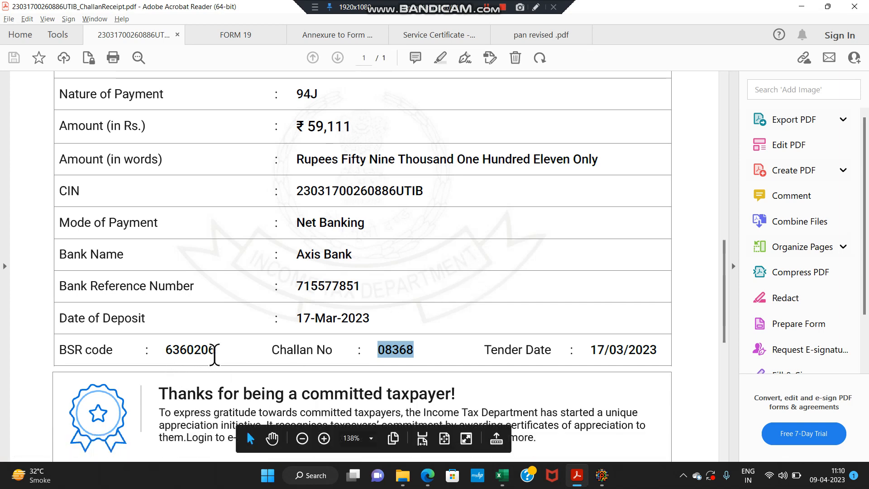
{"action": "key", "text": "alt+Tab"}
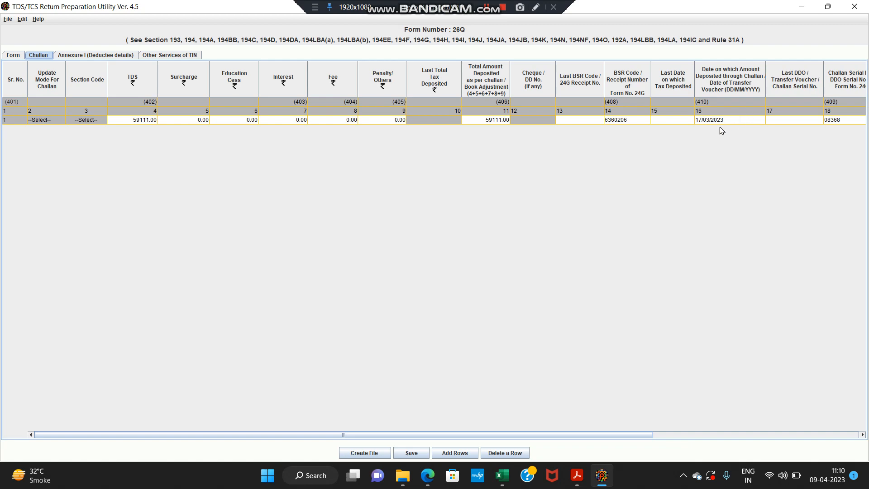
{"action": "key", "text": "alt+Tab"}
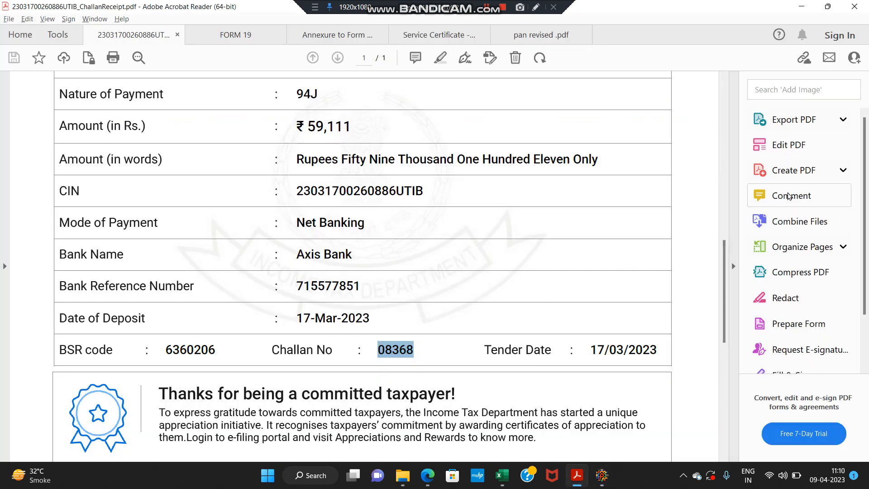
{"action": "key", "text": "alt+Tab"}
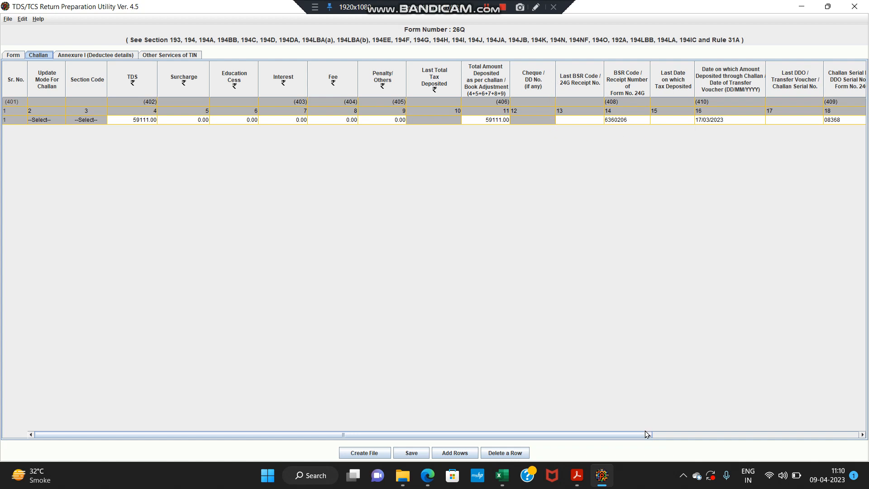
- Check the challan serial number against the receipt and review the deposit mode and minor head columns
{"action": "left_click_drag", "start_coordinate": [645, 434], "coordinate": [823, 413]}
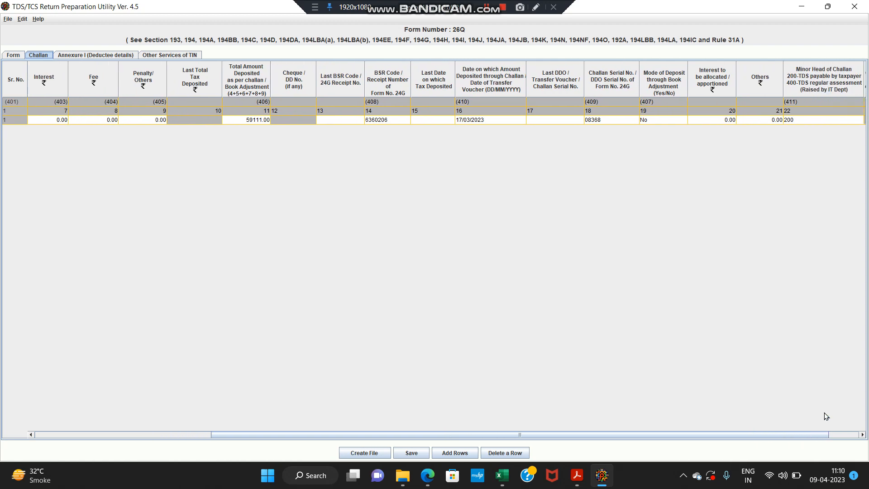
{"action": "key", "text": "alt+Tab"}
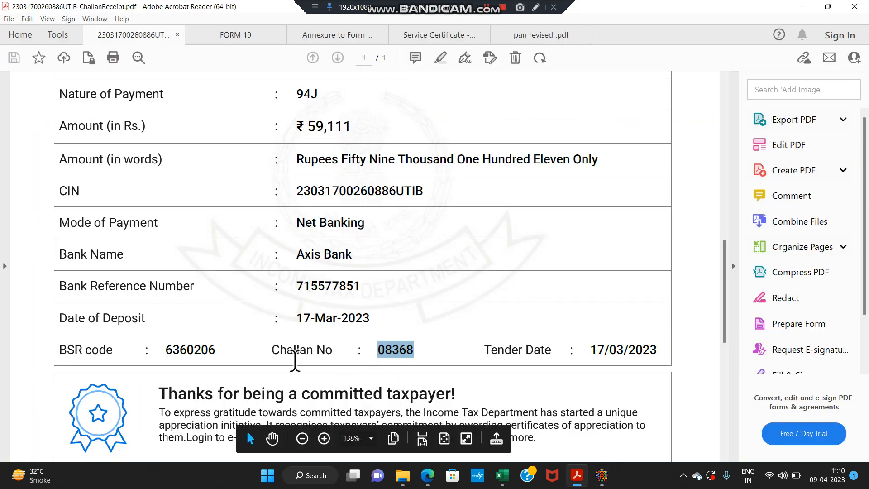
{"action": "key", "text": "alt+Tab"}
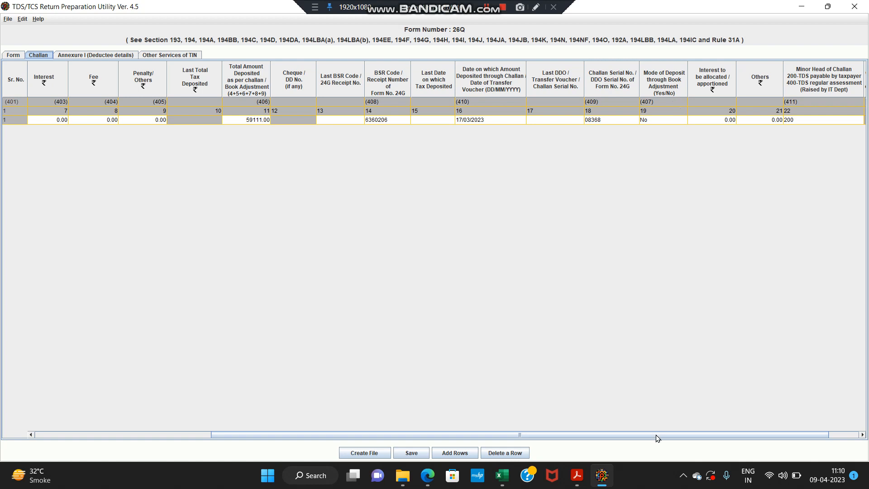
{"action": "left_click_drag", "start_coordinate": [657, 438], "coordinate": [715, 435]}
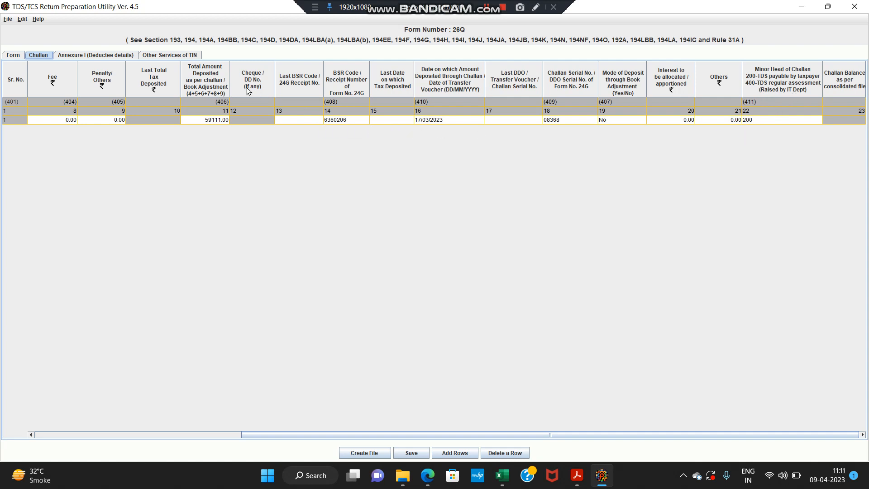
- Open the Annexure I deductee details and look through their columns
{"action": "left_click", "coordinate": [103, 55]}
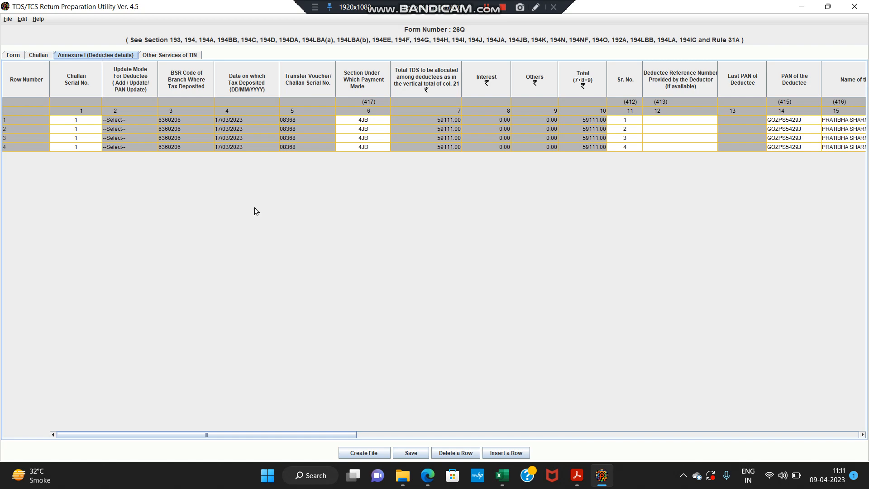
{"action": "left_click", "coordinate": [463, 437]}
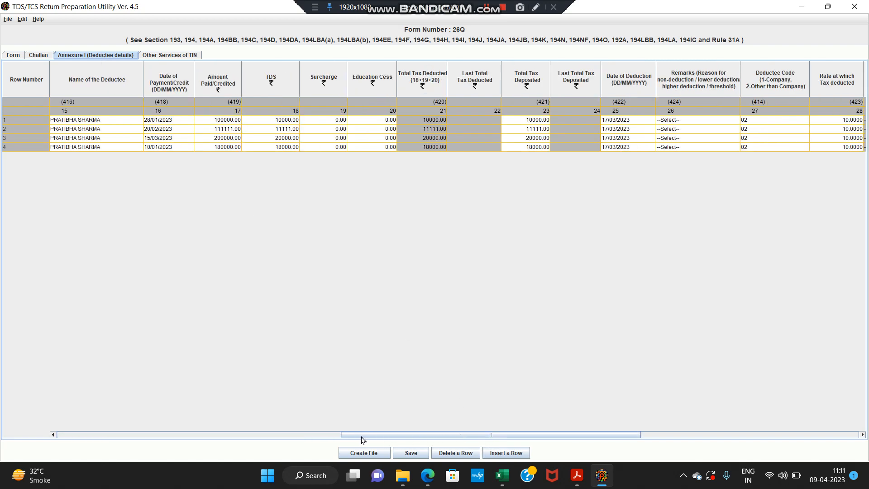
{"action": "left_click_drag", "start_coordinate": [360, 438], "coordinate": [58, 436]}
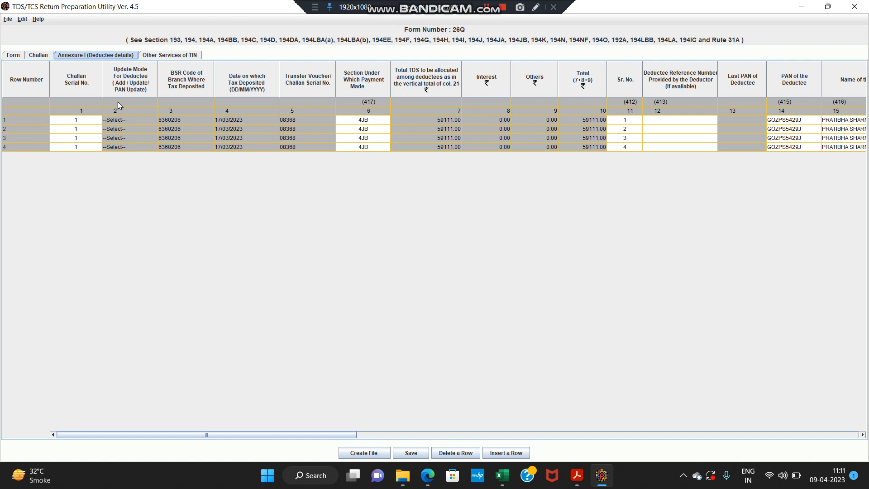
{"action": "left_click", "coordinate": [512, 452]}
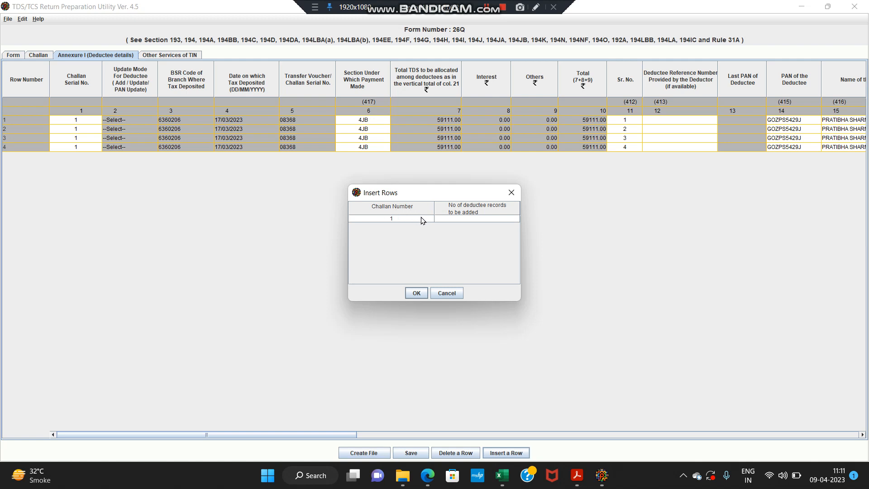
{"action": "double_click", "coordinate": [480, 219]}
{"action": "left_click", "coordinate": [511, 192]}
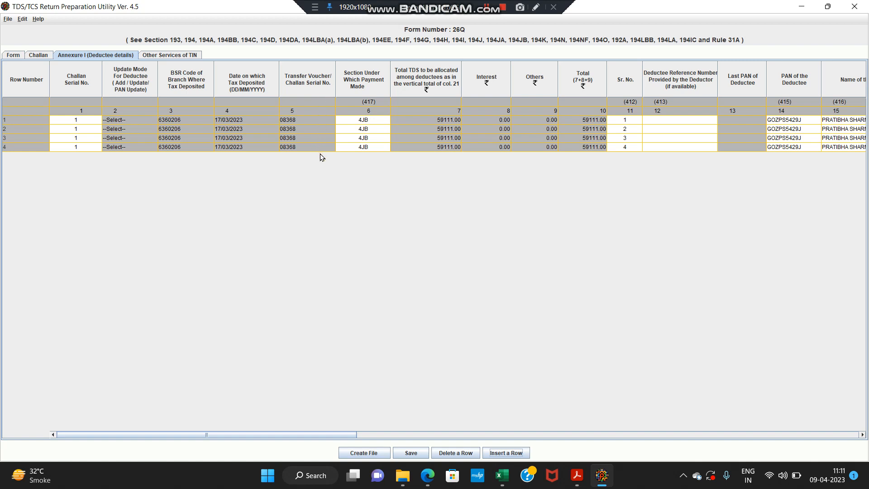
- Choose 4JB as the section under which payment was made and go through that field in all four deductee rows
{"action": "left_click", "coordinate": [371, 120]}
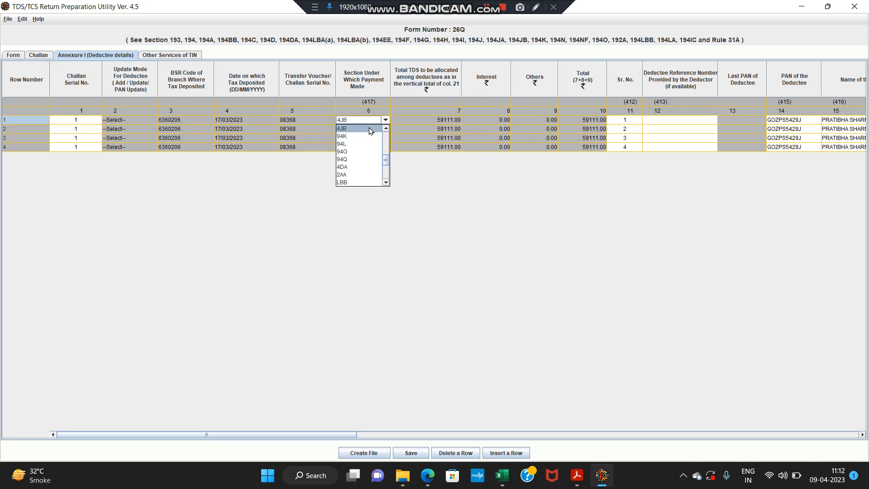
{"action": "left_click", "coordinate": [369, 129]}
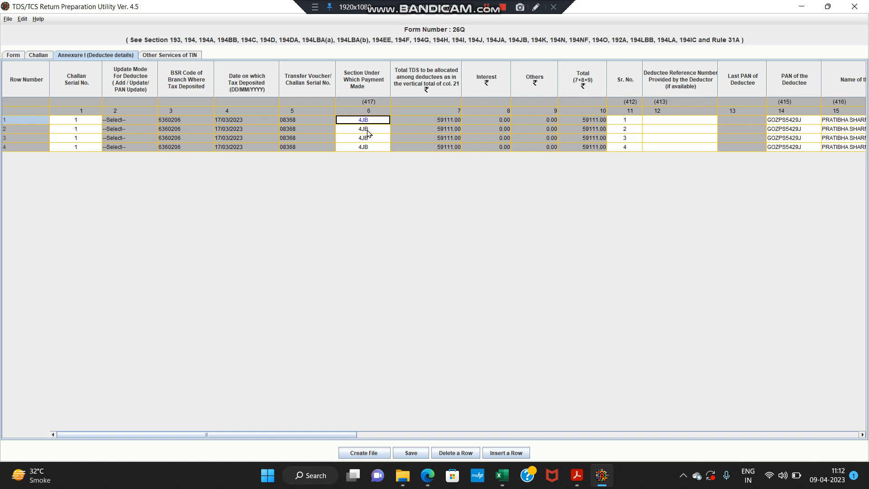
{"action": "left_click", "coordinate": [363, 129]}
{"action": "left_click", "coordinate": [362, 144]}
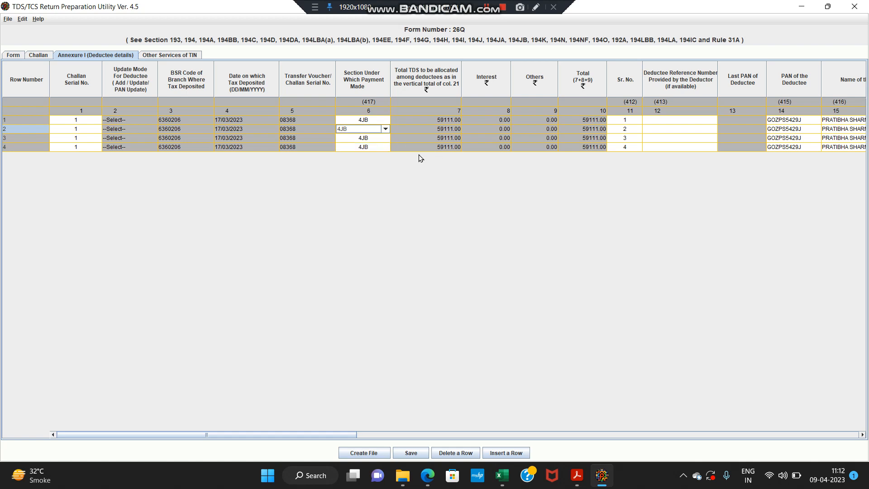
{"action": "left_click", "coordinate": [359, 138]}
{"action": "left_click", "coordinate": [360, 145]}
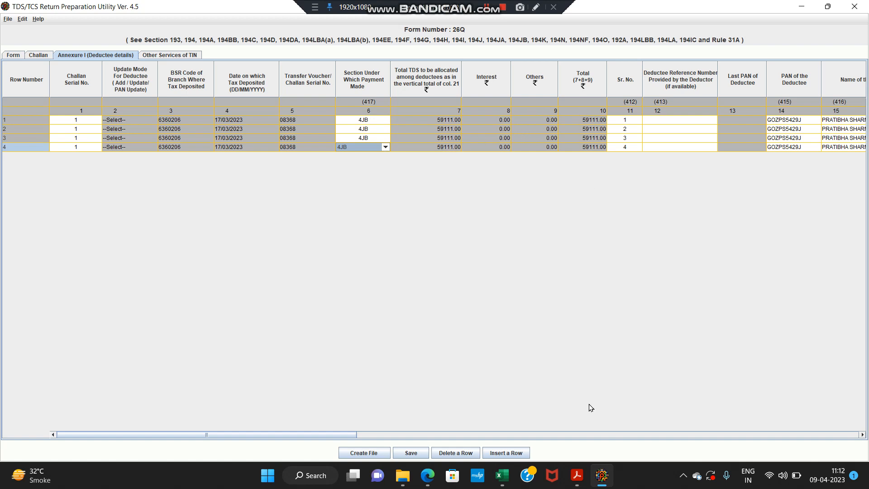
- Review the Annexure I columns from deductee PAN and payment amounts through tax deducted, deduction date, deductee code and rate
{"action": "left_click_drag", "start_coordinate": [345, 436], "coordinate": [475, 446]}
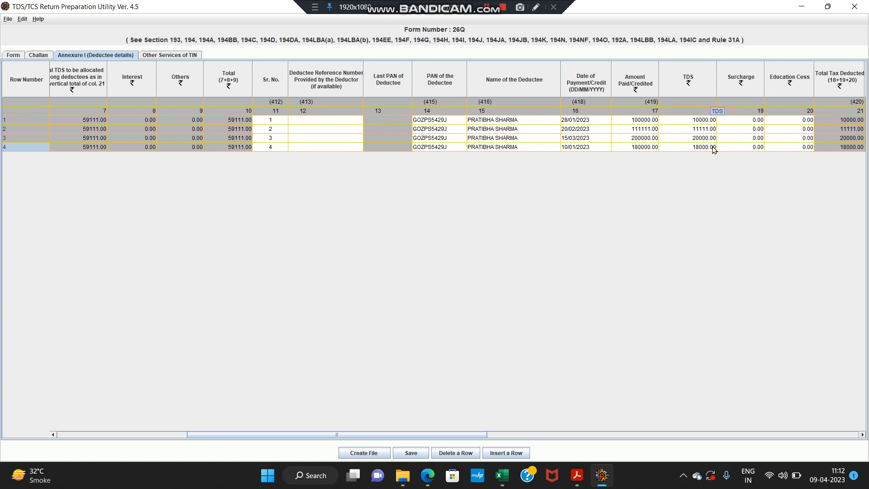
{"action": "left_click_drag", "start_coordinate": [461, 435], "coordinate": [567, 455]}
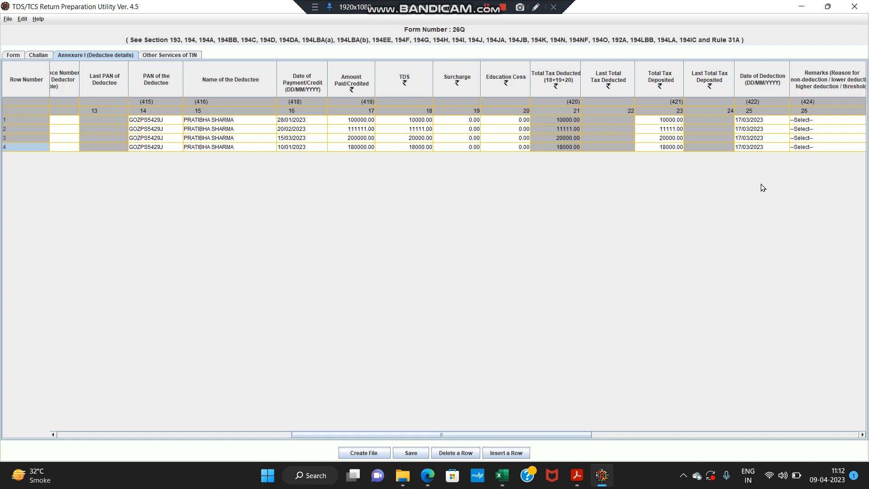
{"action": "left_click_drag", "start_coordinate": [575, 437], "coordinate": [712, 455]}
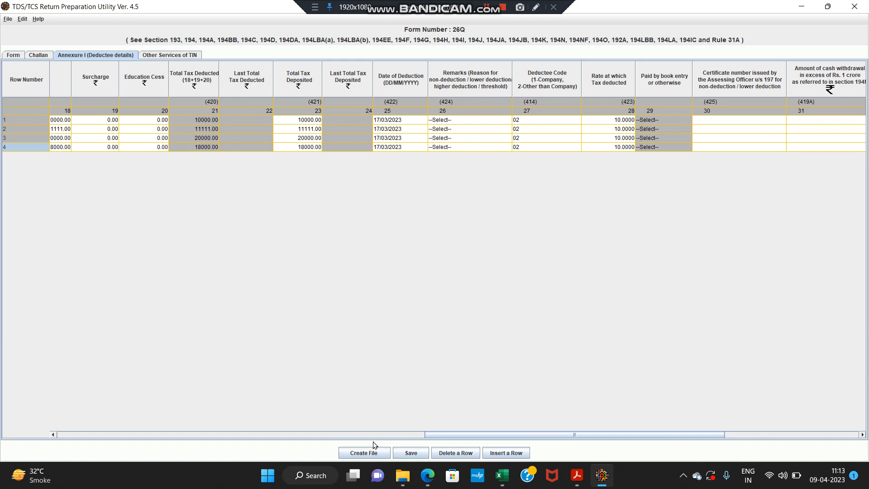
- Bring up the file creation path settings and view the Challan Status Inquiry (CSI) File section of e-Pay Tax in Edge
{"action": "left_click", "coordinate": [364, 452]}
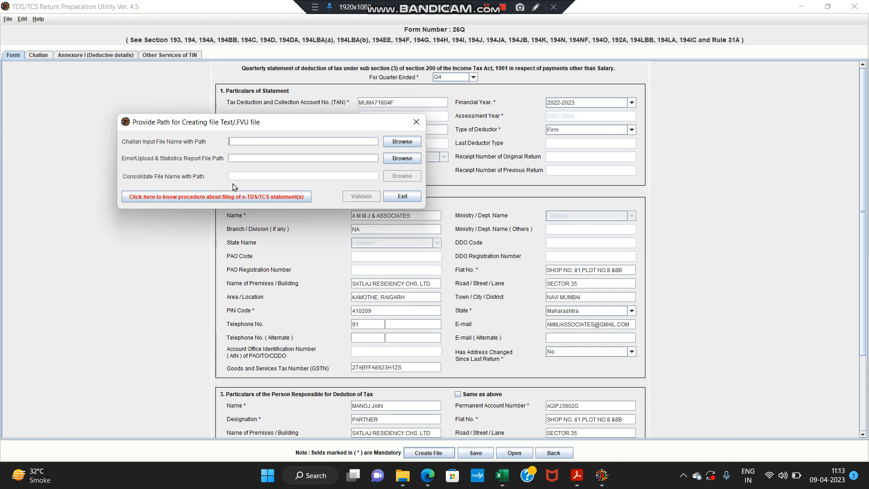
{"action": "left_click", "coordinate": [427, 475]}
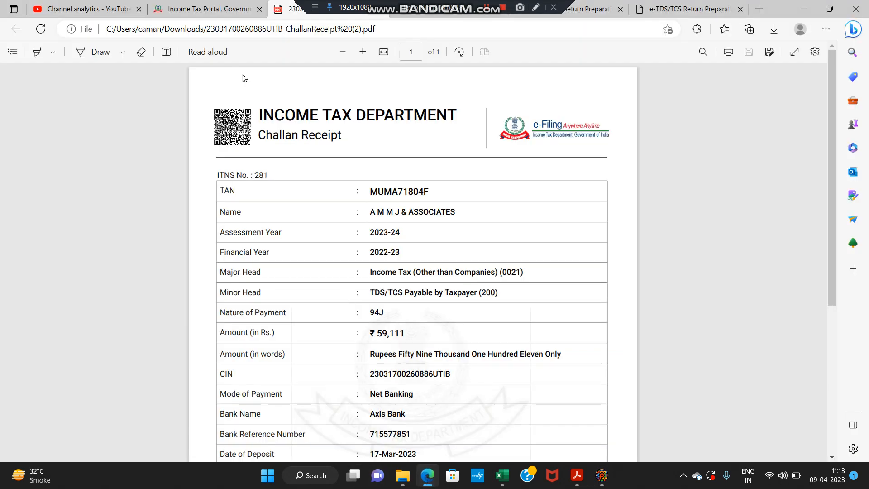
{"action": "left_click", "coordinate": [196, 8]}
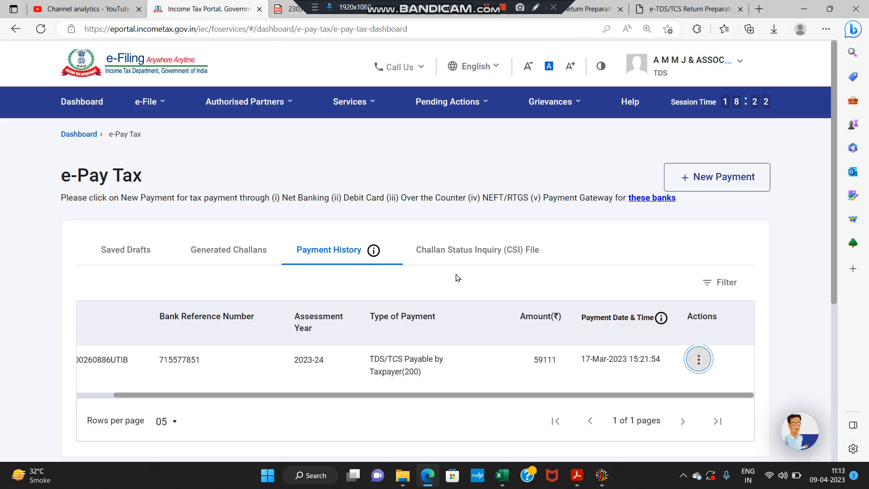
{"action": "left_click", "coordinate": [464, 253]}
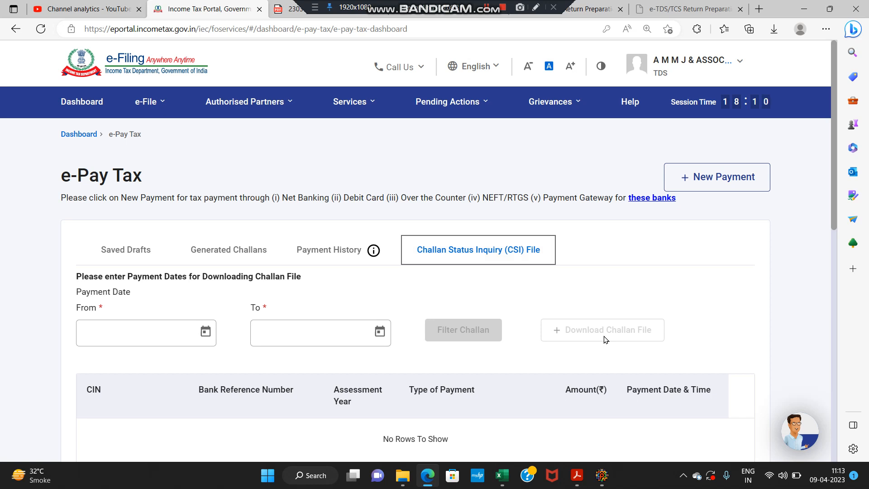
- Return to the utility, view the challan input file selection for *.csi files, and close the file creation window without choosing a file
{"action": "left_click", "coordinate": [601, 475]}
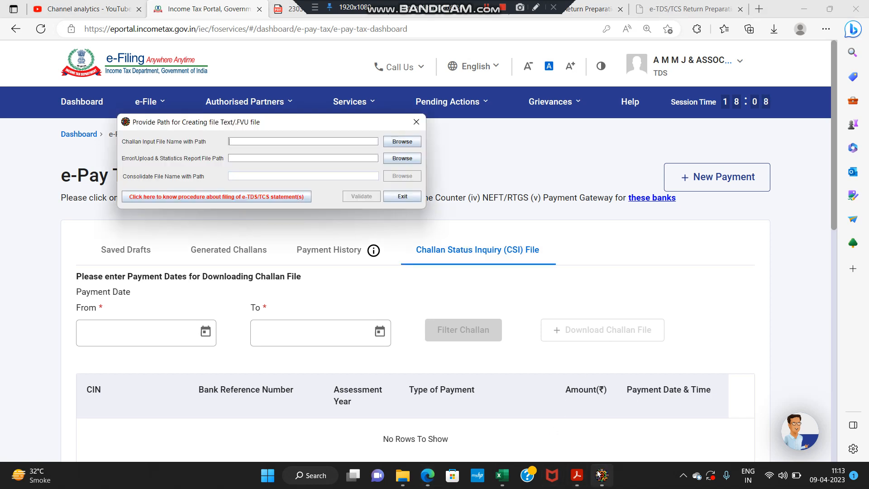
{"action": "left_click", "coordinate": [412, 142]}
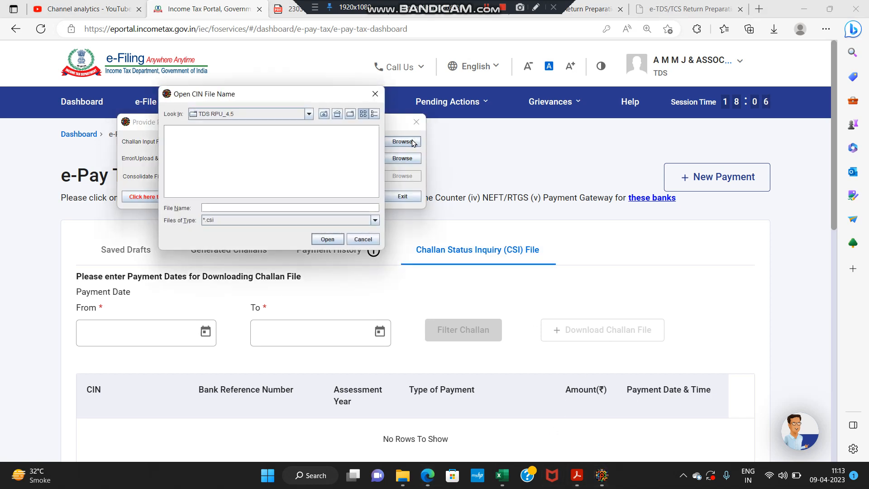
{"action": "left_click", "coordinate": [375, 94]}
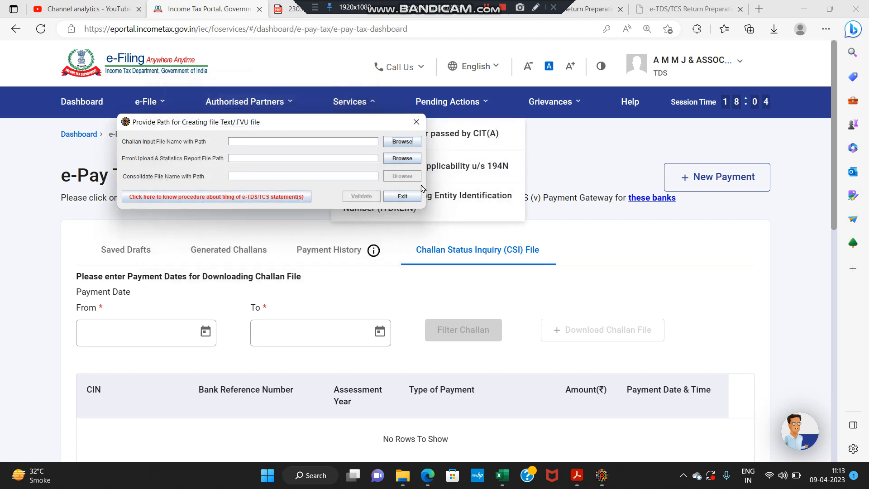
{"action": "left_click", "coordinate": [416, 122]}
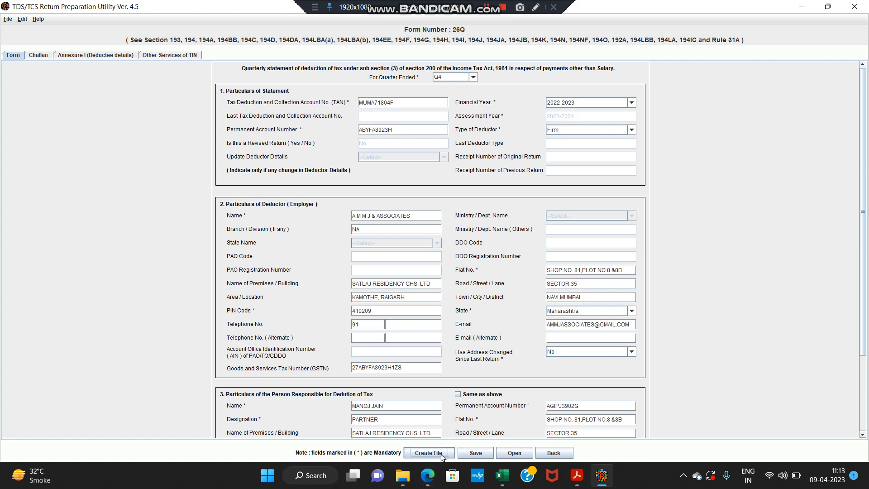
- Check the TDS return filing process list in Excel and open File Income Tax Forms on the income tax portal in Edge
{"action": "left_click", "coordinate": [501, 475]}
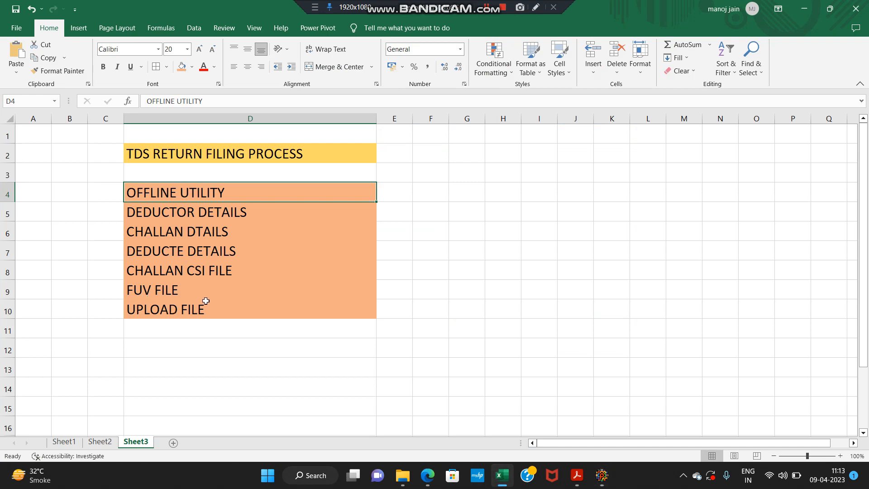
{"action": "key", "text": "alt+Tab"}
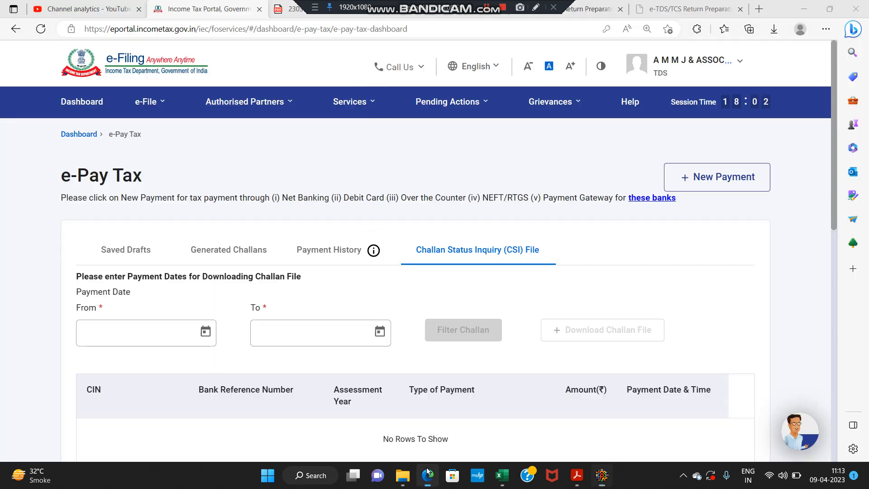
{"action": "left_click", "coordinate": [427, 475]}
{"action": "left_click", "coordinate": [161, 102]}
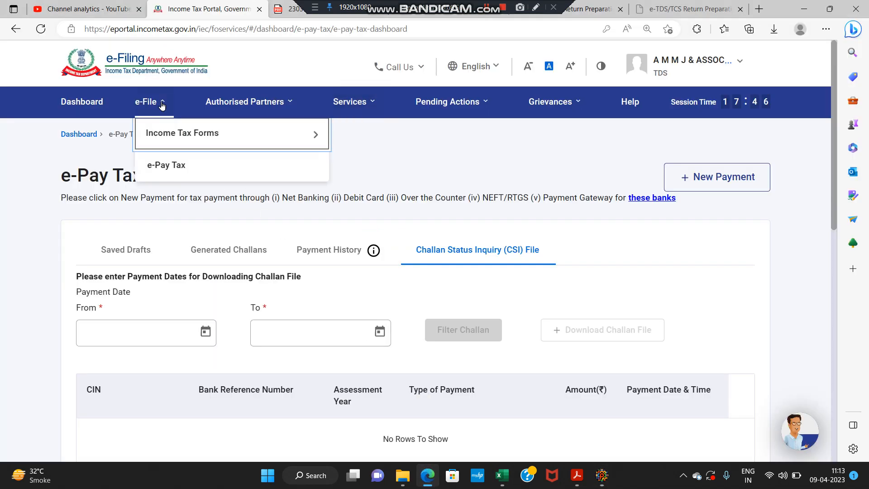
{"action": "mouse_move", "coordinate": [179, 136]}
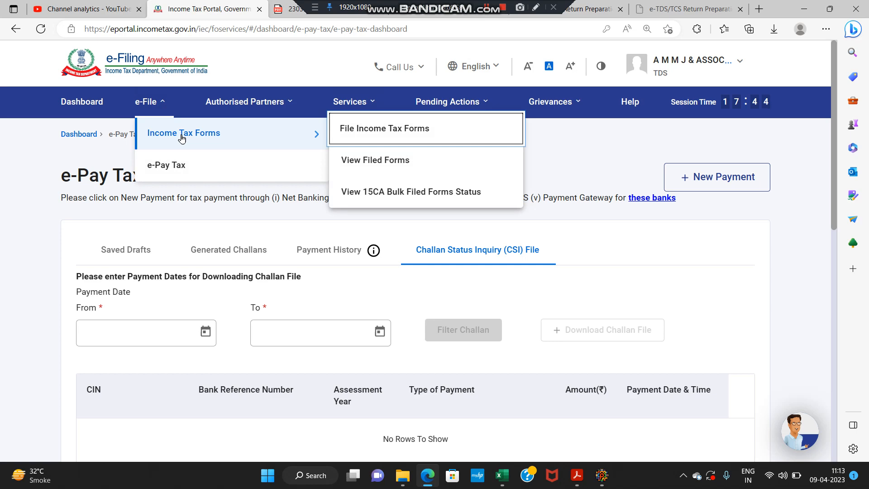
{"action": "left_click", "coordinate": [402, 133]}
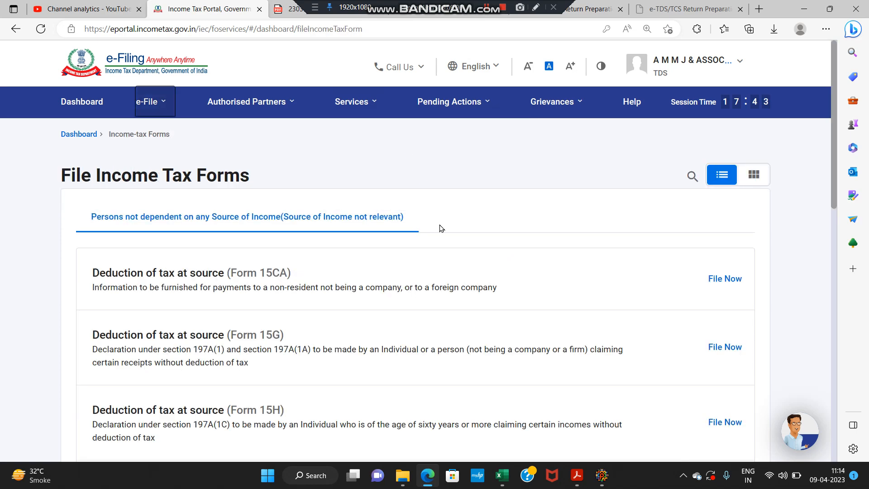
- Start the quarterly TDS/TCS return (Form TDS) and review its form, financial year, quarter, upload type and zip file fields
{"action": "scroll", "coordinate": [438, 229], "scroll_direction": "down", "scroll_amount": 2}
{"action": "scroll", "coordinate": [437, 233], "scroll_direction": "down", "scroll_amount": 10}
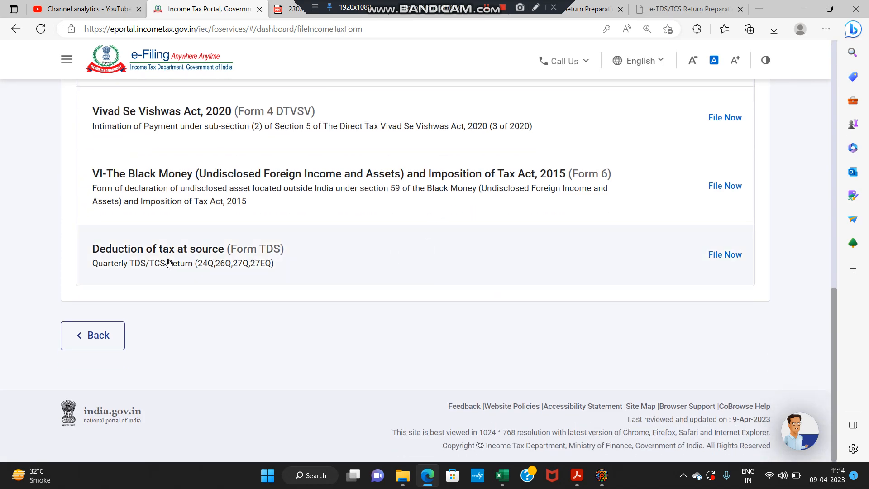
{"action": "left_click", "coordinate": [152, 263]}
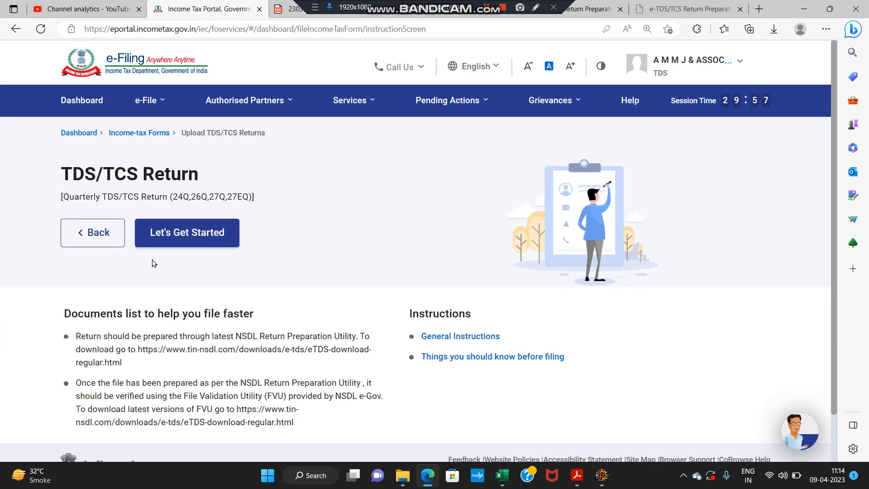
{"action": "left_click", "coordinate": [180, 246]}
{"action": "scroll", "coordinate": [287, 264], "scroll_direction": "down", "scroll_amount": 2}
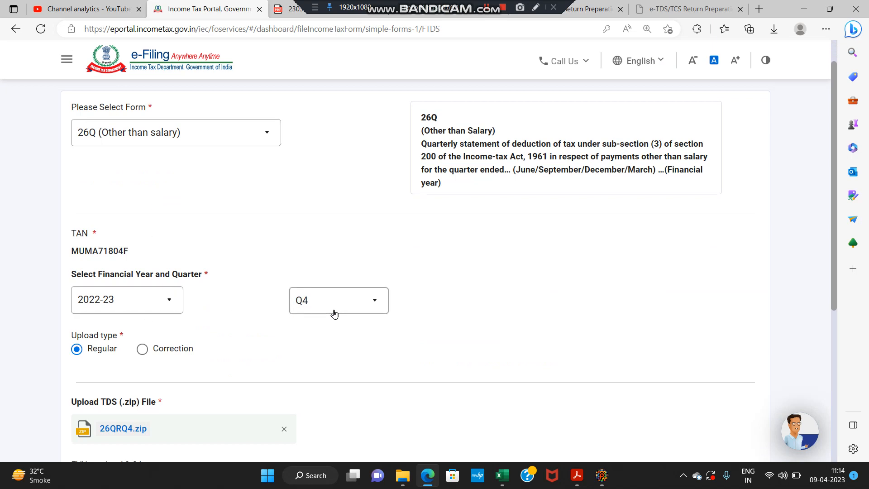
{"action": "scroll", "coordinate": [334, 314], "scroll_direction": "down", "scroll_amount": 3}
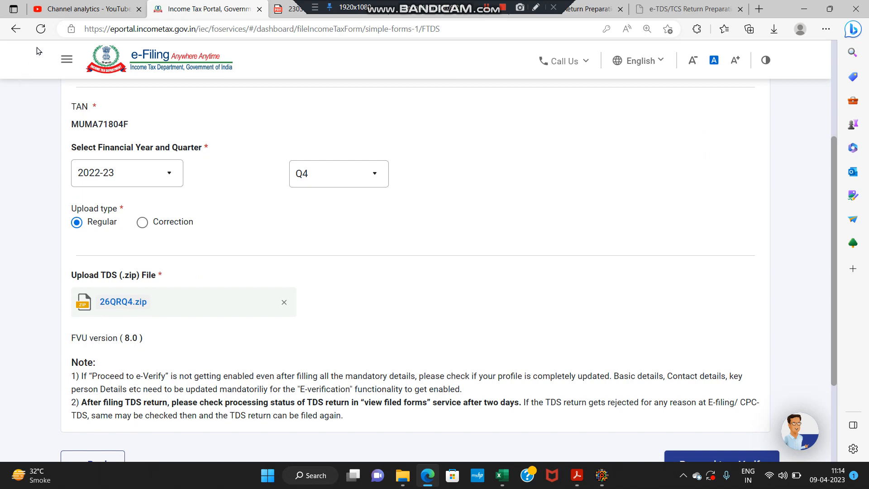
- Switch to YouTube Studio and view the channel analytics overview
{"action": "left_click", "coordinate": [82, 9]}
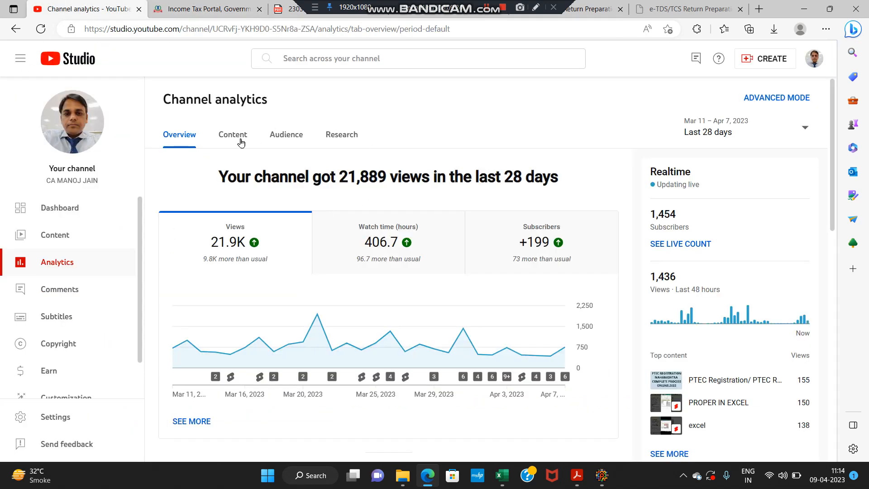